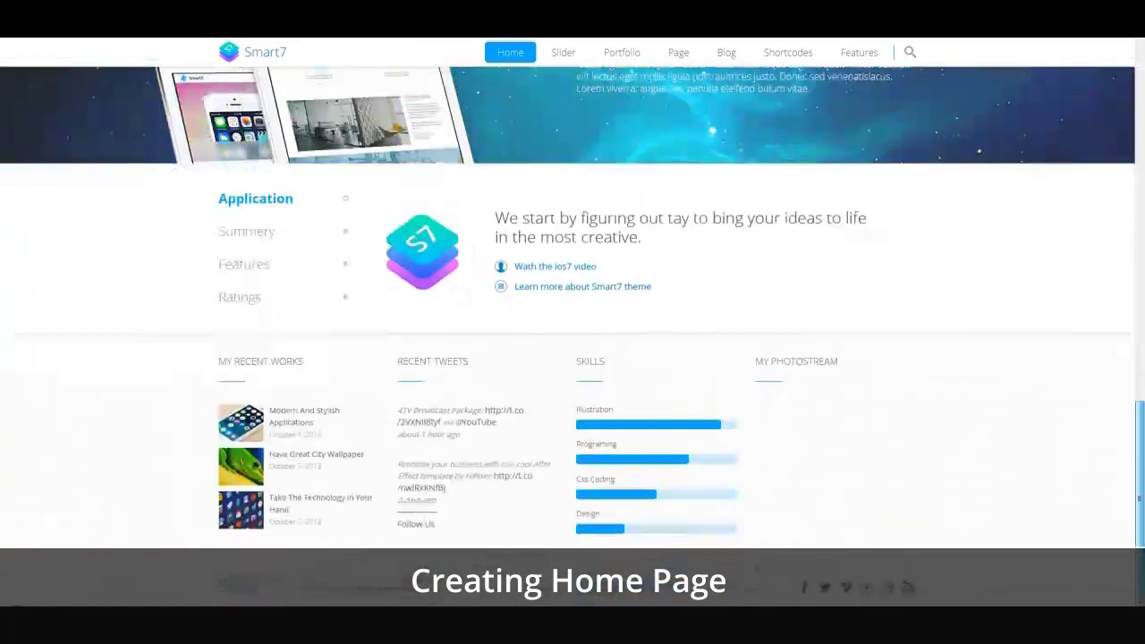
# Title the new page 'Smart 7 home page' and apply the Full Width Page (Advanced) template.
pyautogui.scroll(5, 573, 358)
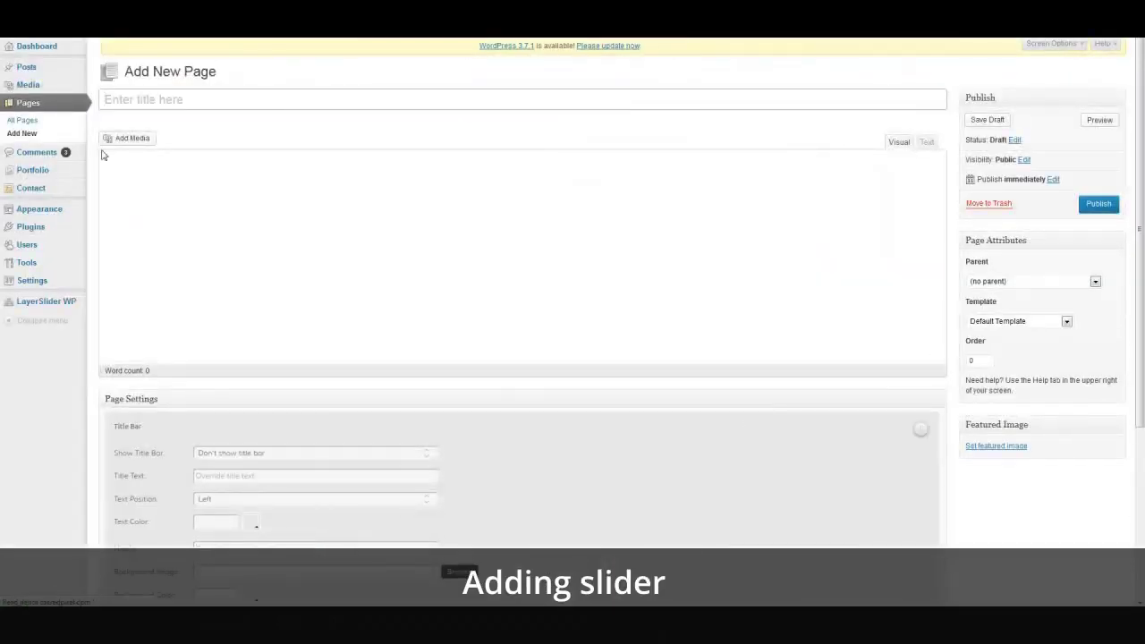
pyautogui.write('Smart 7 h')
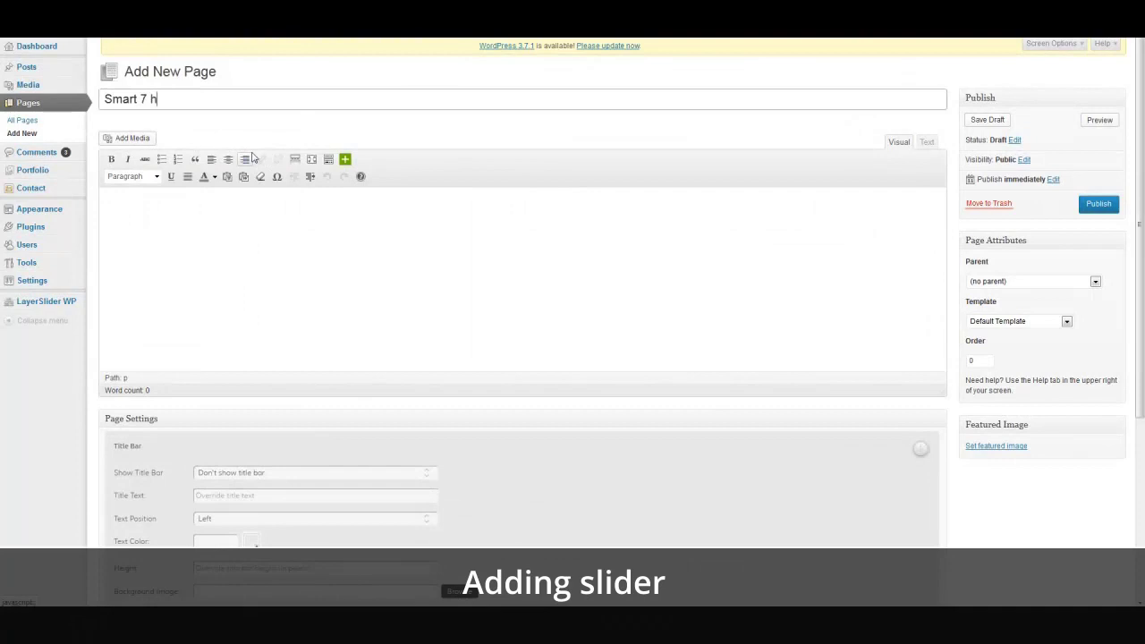
pyautogui.write('ome page')
pyautogui.click(281, 252)
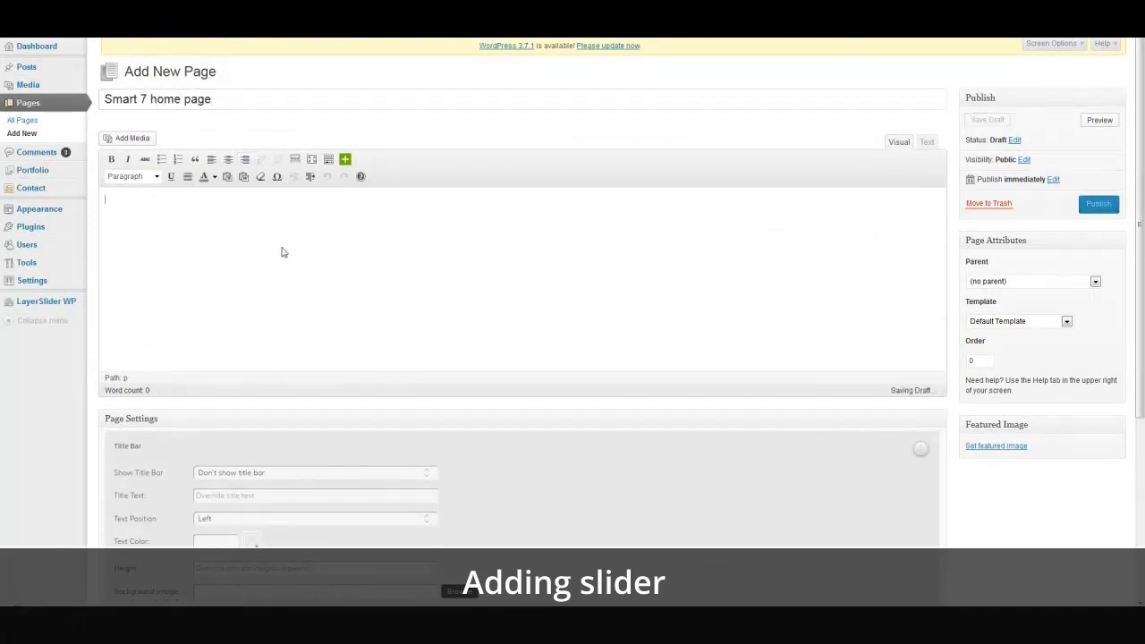
pyautogui.click(1066, 321)
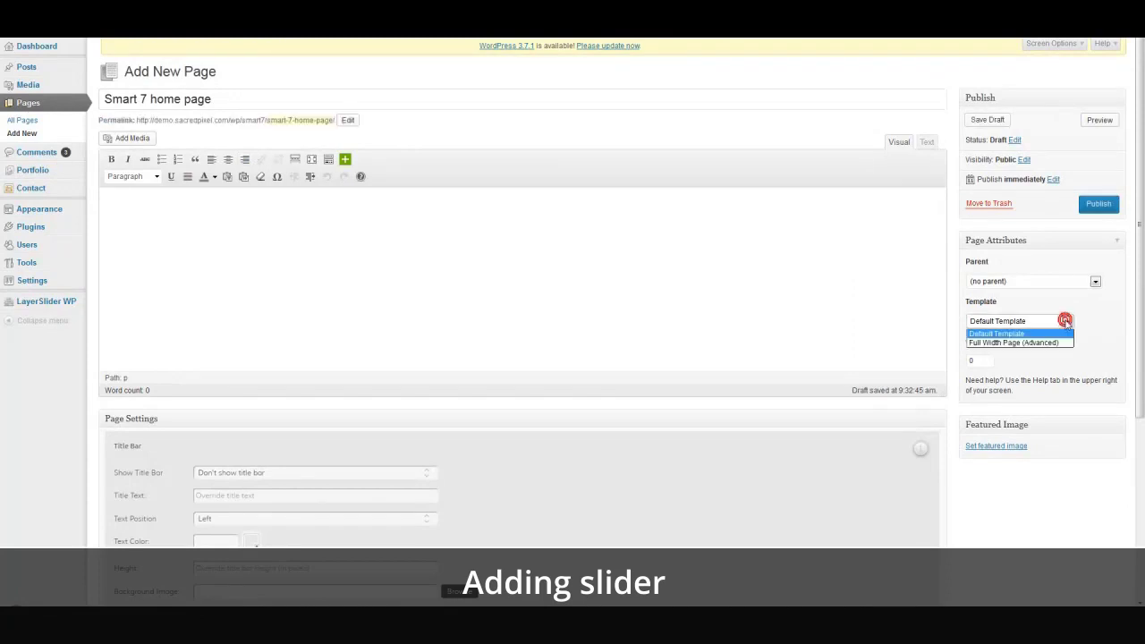
pyautogui.click(1063, 342)
# Choose the Main LayerSlider under Page Settings and publish the page.
pyautogui.scroll(-3, 1065, 357)
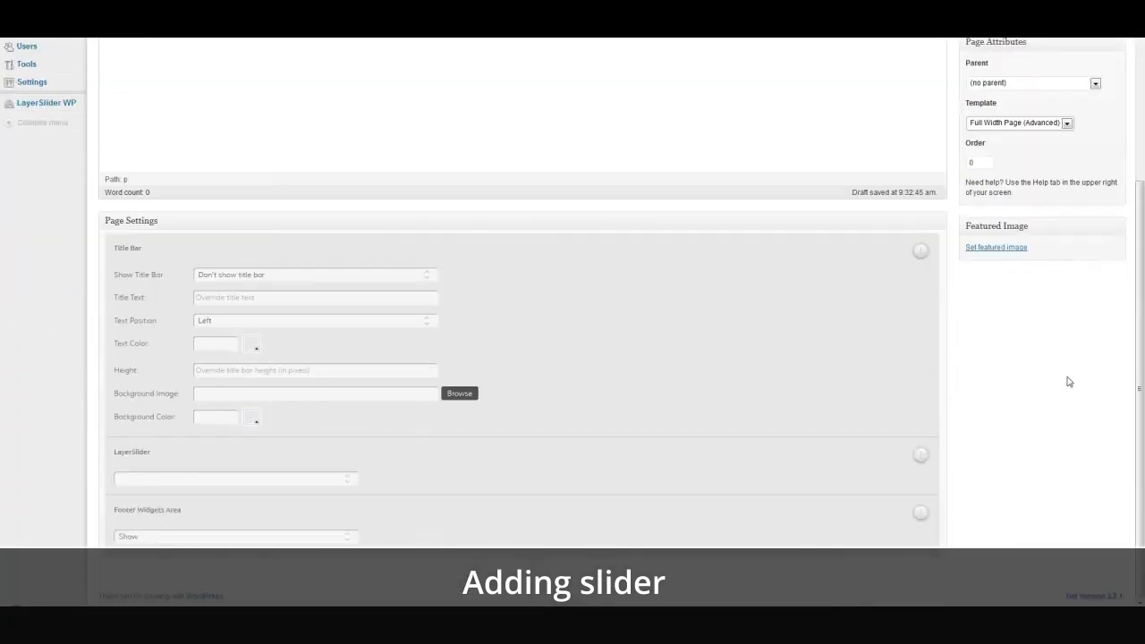
pyautogui.click(351, 477)
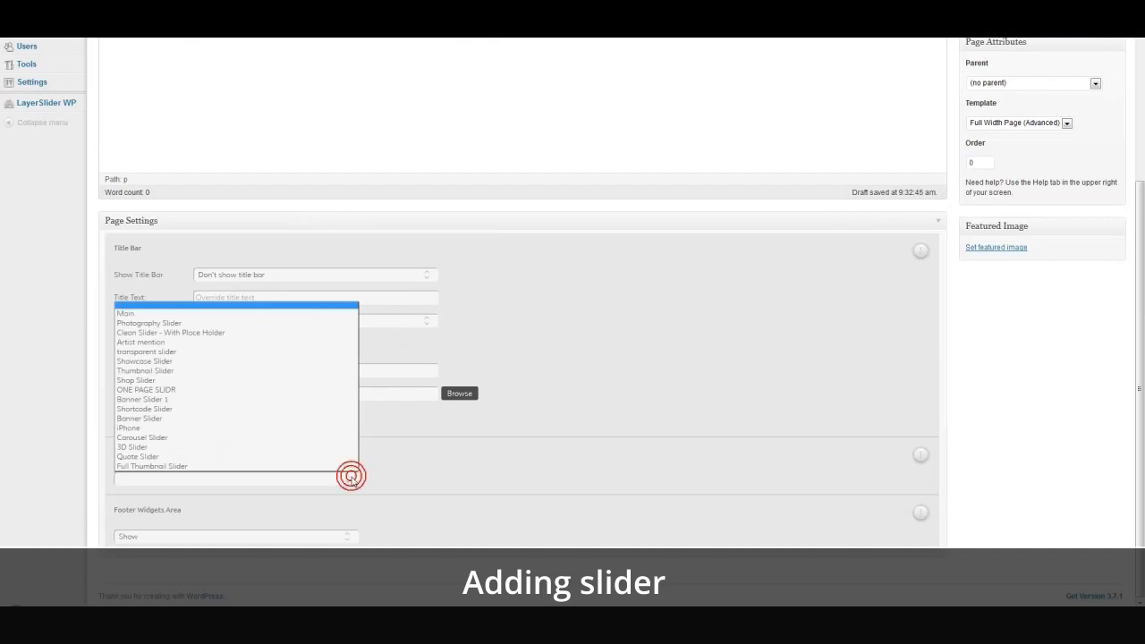
pyautogui.click(280, 315)
pyautogui.scroll(3, 915, 402)
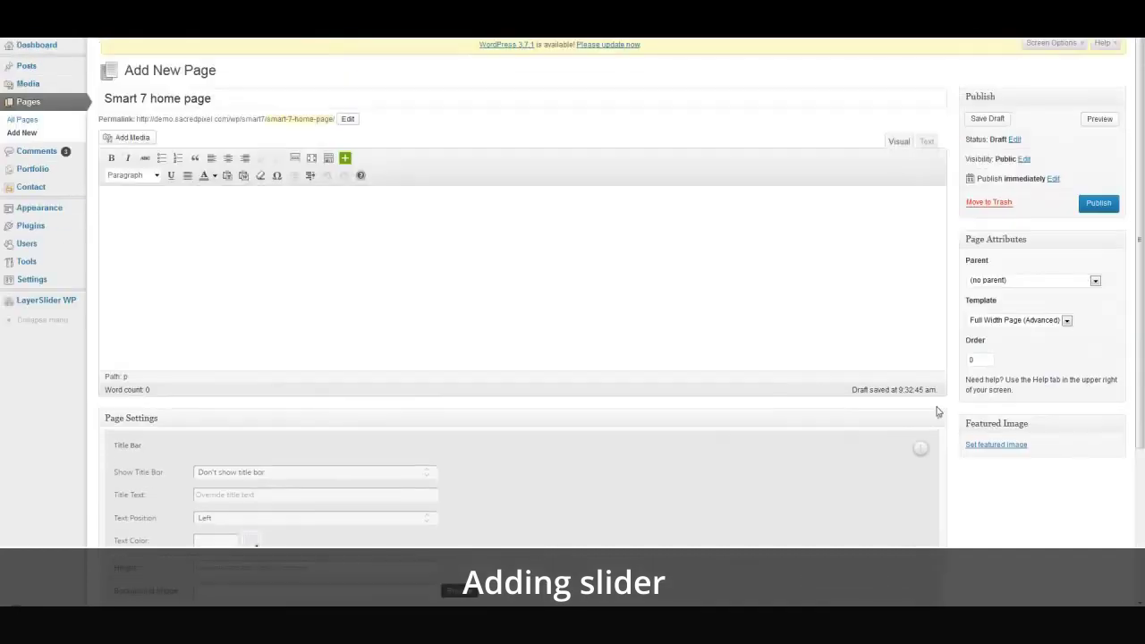
pyautogui.click(1099, 205)
# Open the published Smart 7 home page on the live site and check its Main slider.
pyautogui.rightClick(399, 153)
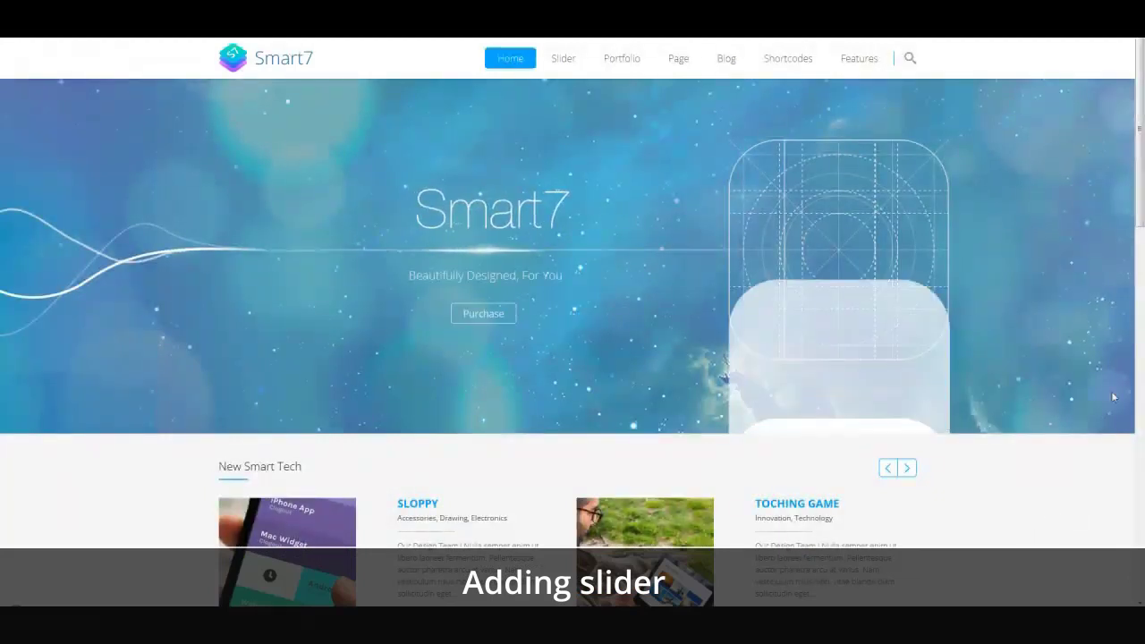
pyautogui.scroll(-3, 884, 312)
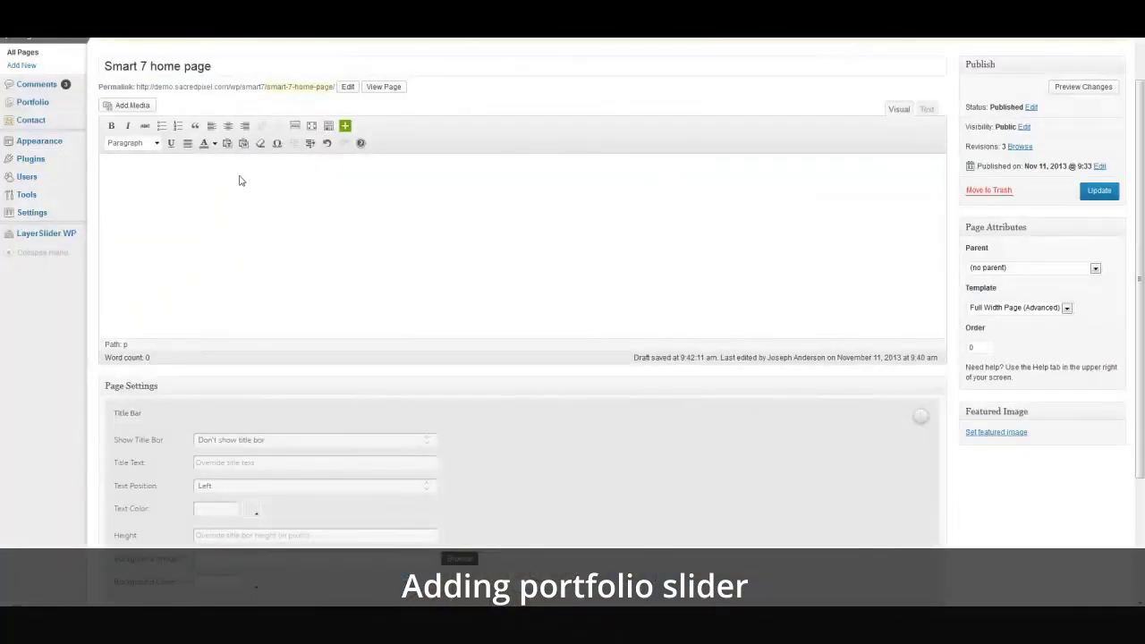
# Insert an Alternate Section shortcode with a #f6f6f6 background into the page body.
pyautogui.click(343, 131)
pyautogui.moveTo(381, 166)
pyautogui.click(442, 251)
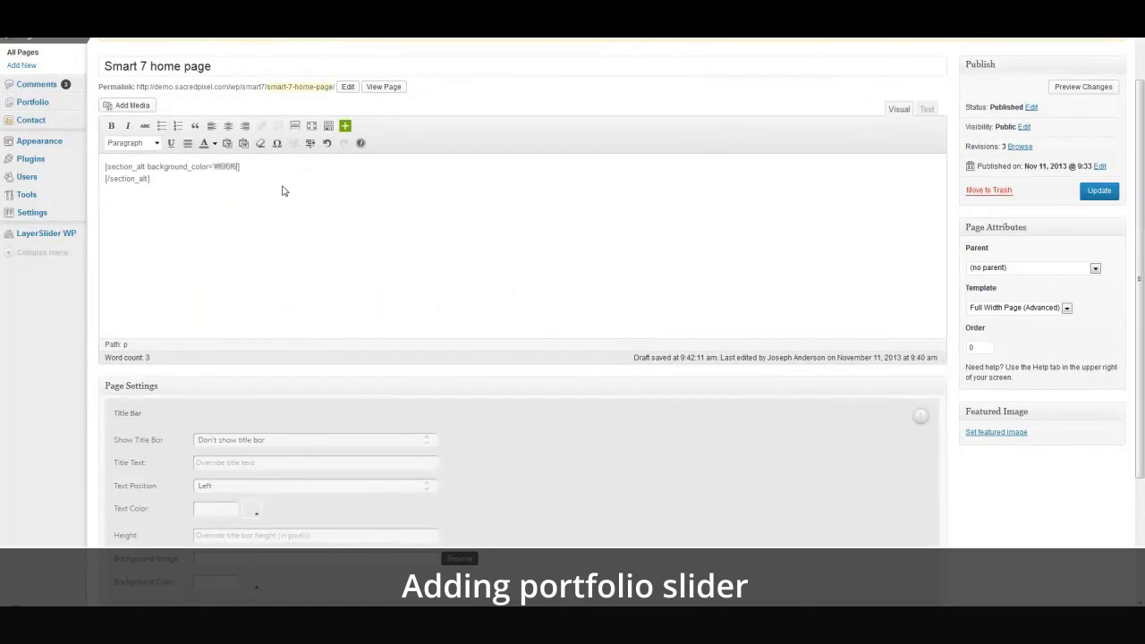
pyautogui.click(241, 166)
pyautogui.press('Return')
# Nest [container], [row] and [span12] with their closing tags inside the section, leaving an empty column line.
pyautogui.write('[container]')
pyautogui.press('Return')
pyautogui.write('[row]')
pyautogui.press('Return')
pyautogui.write('[span12]')
pyautogui.press('Return')
pyautogui.write('[/span12]')
pyautogui.press('Return')
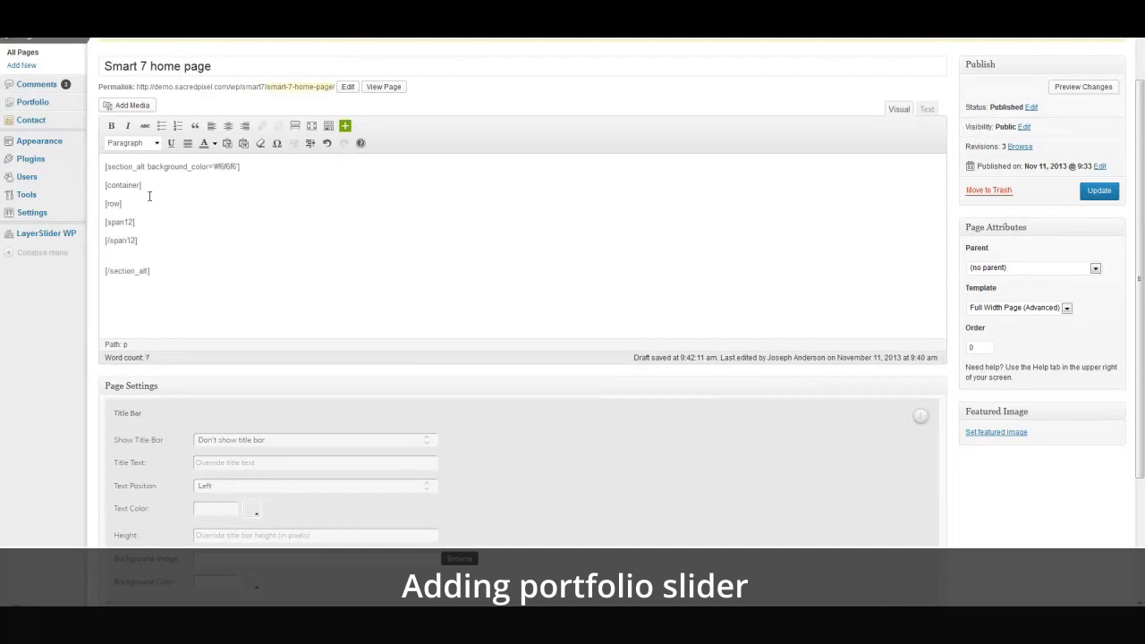
pyautogui.write('[/row]')
pyautogui.press('Return')
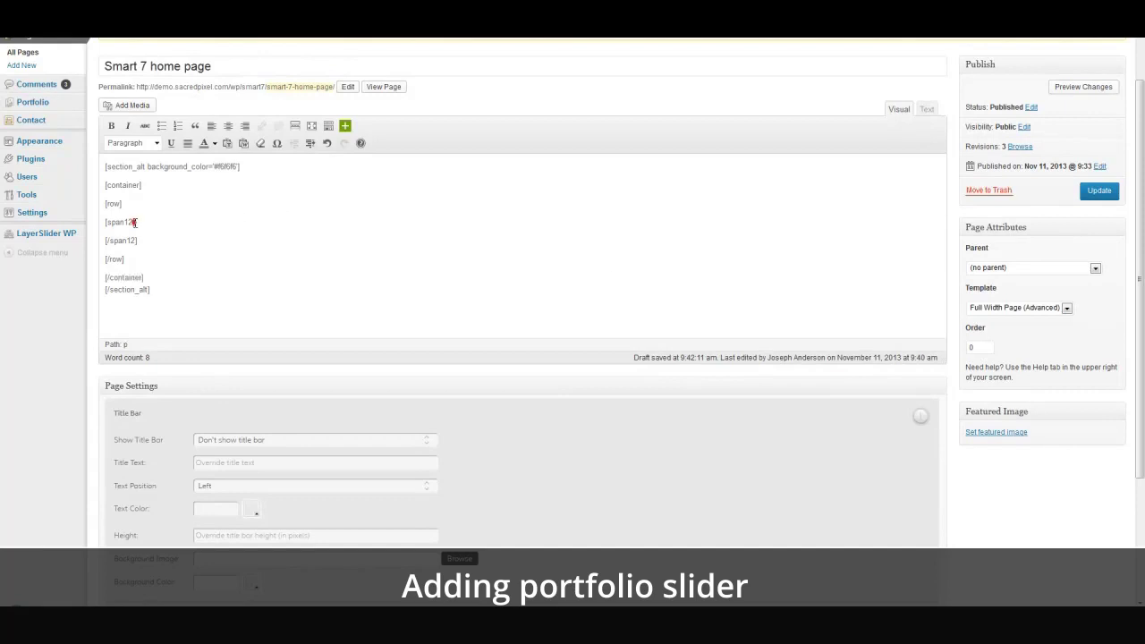
pyautogui.click(134, 222)
pyautogui.press('Return')
# Add a Portfolio Slider titled New Tech showing 4 items.
pyautogui.click(349, 126)
pyautogui.moveTo(374, 138)
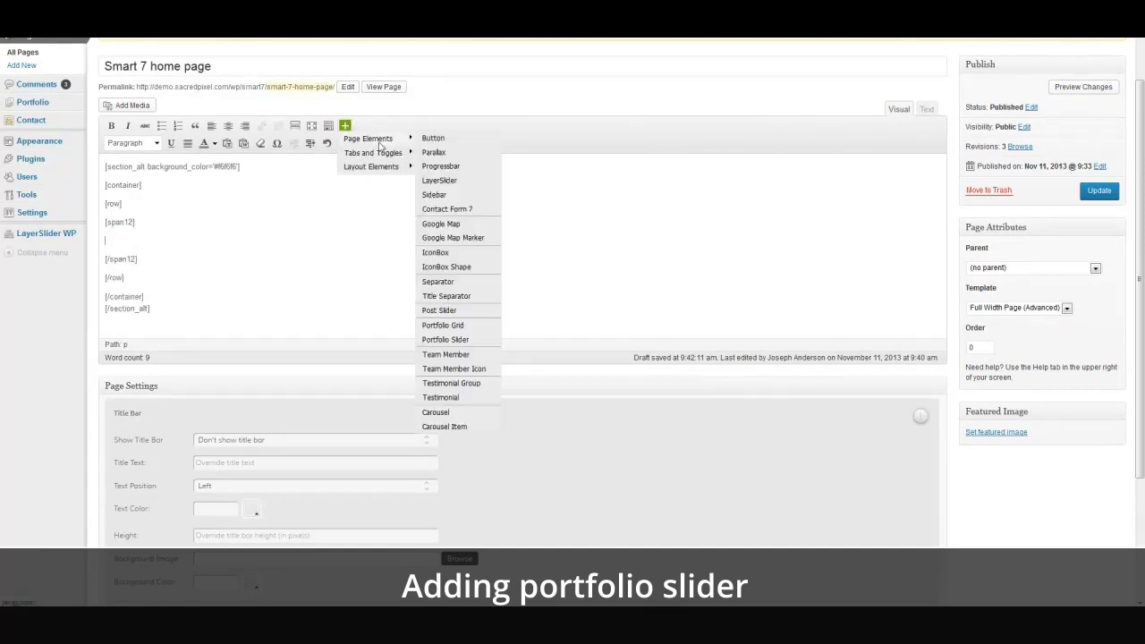
pyautogui.click(467, 341)
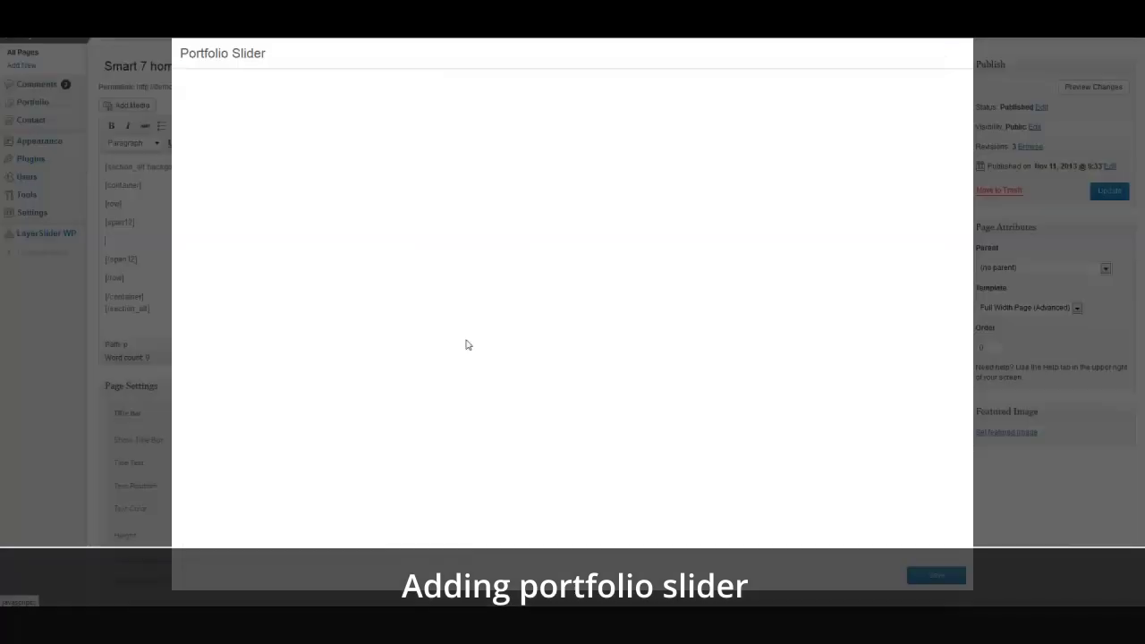
pyautogui.click(619, 87)
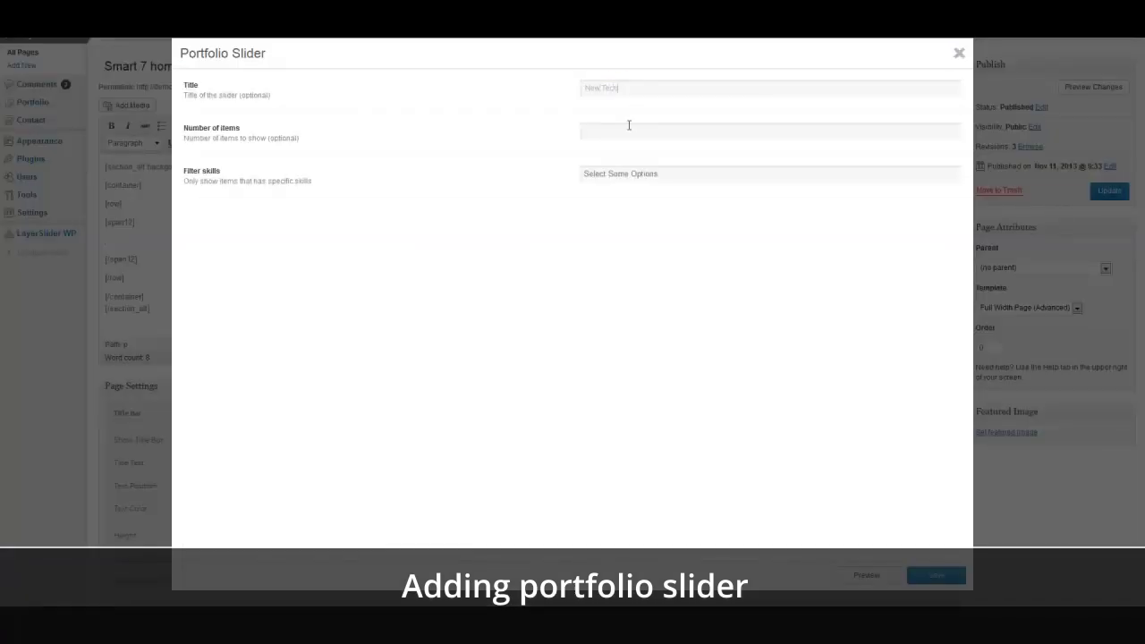
pyautogui.click(629, 129)
pyautogui.write('4')
# Filter the slider by Electronics, Tech Design and Technology, insert it and update the page.
pyautogui.click(642, 175)
pyautogui.write('ele')
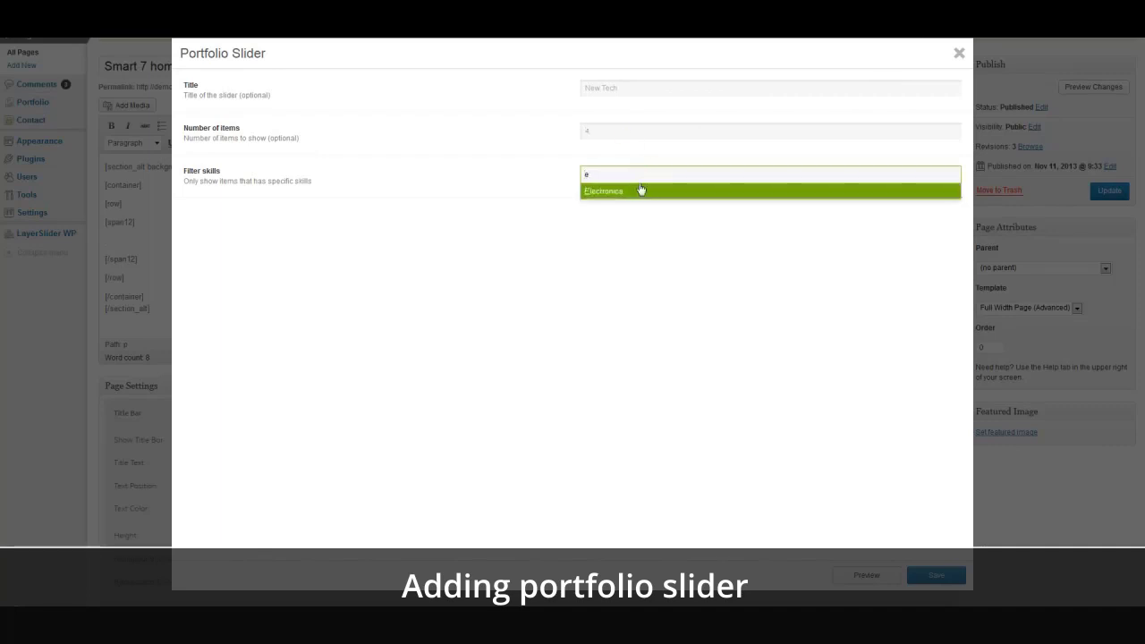
pyautogui.click(637, 191)
pyautogui.write('te')
pyautogui.click(635, 191)
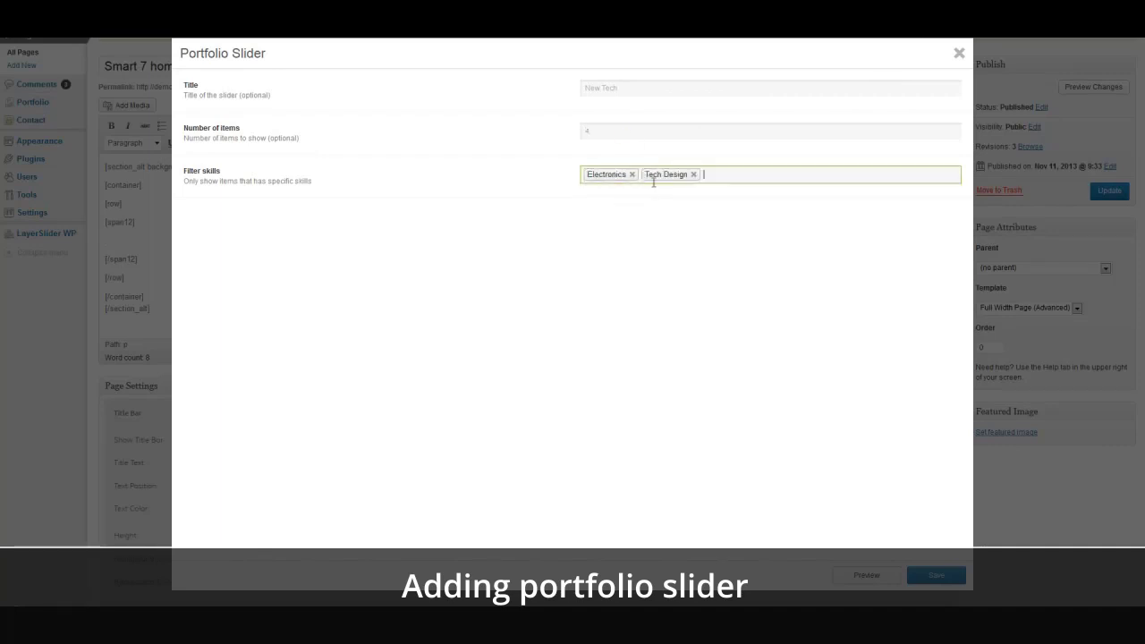
pyautogui.write('te')
pyautogui.click(633, 208)
pyautogui.click(936, 575)
pyautogui.click(1100, 201)
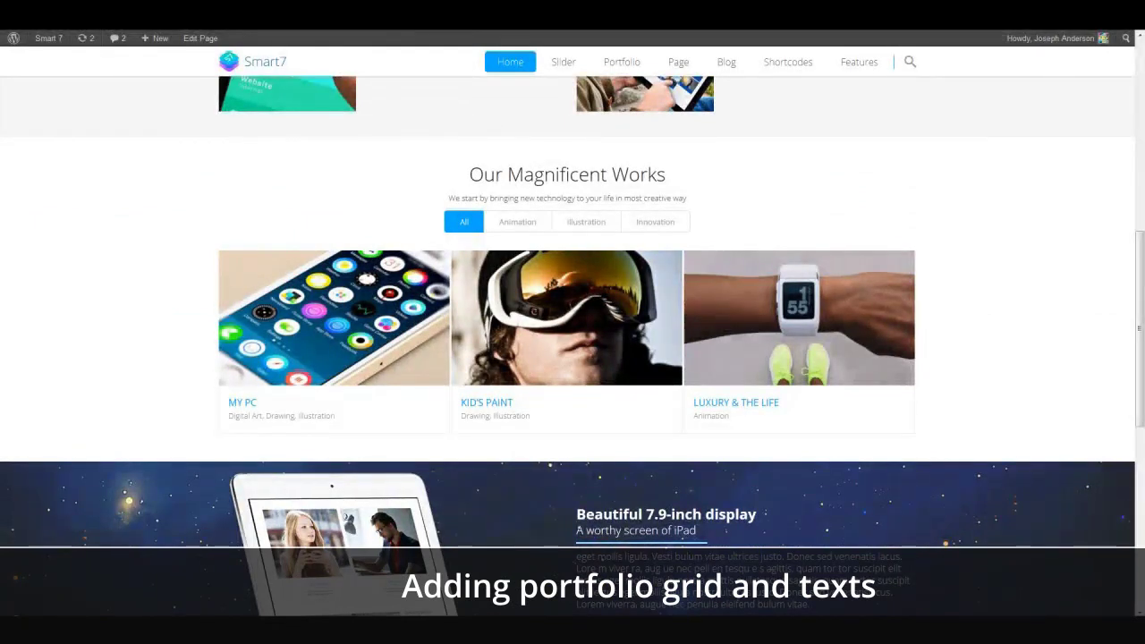
# Copy the Our Magnificent Works heading and add [container] and [row] below the alternate section.
pyautogui.tripleClick(499, 170)
pyautogui.hotkey('ctrl', 'c')
pyautogui.click(497, 141)
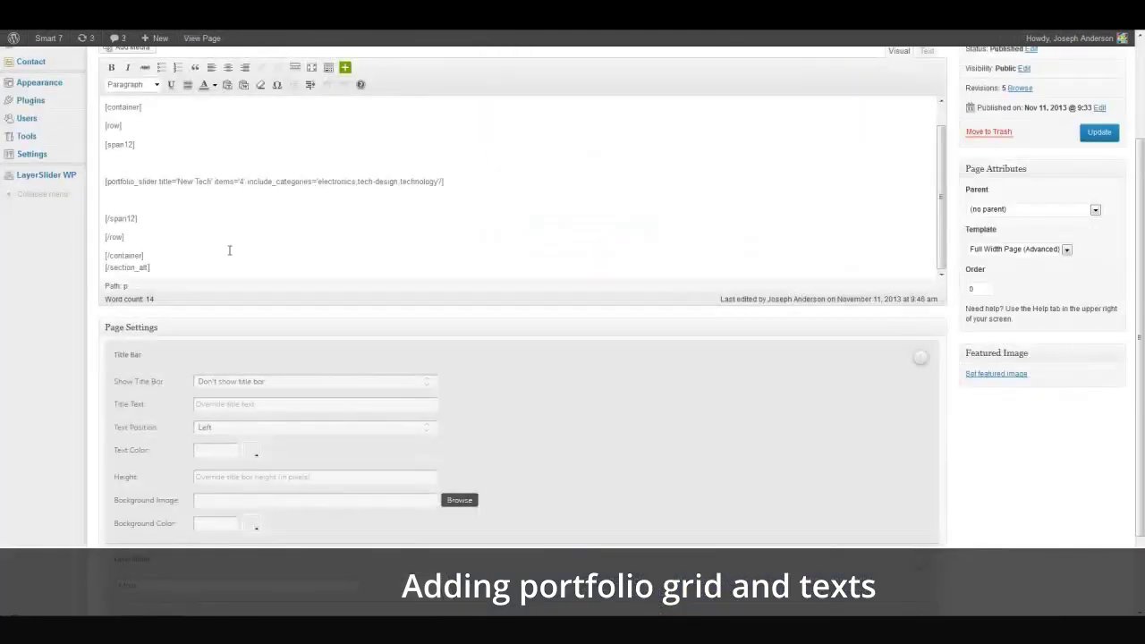
pyautogui.click(173, 266)
pyautogui.press('Return')
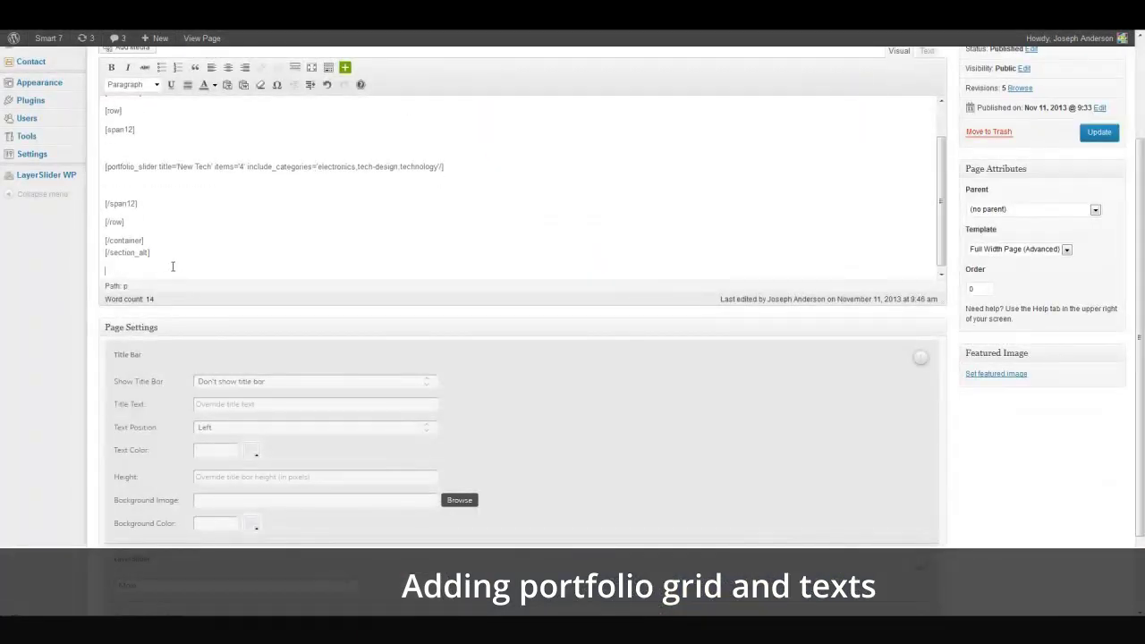
pyautogui.write('[container]')
pyautogui.press('Return')
pyautogui.write('[row]')
pyautogui.press('Return')
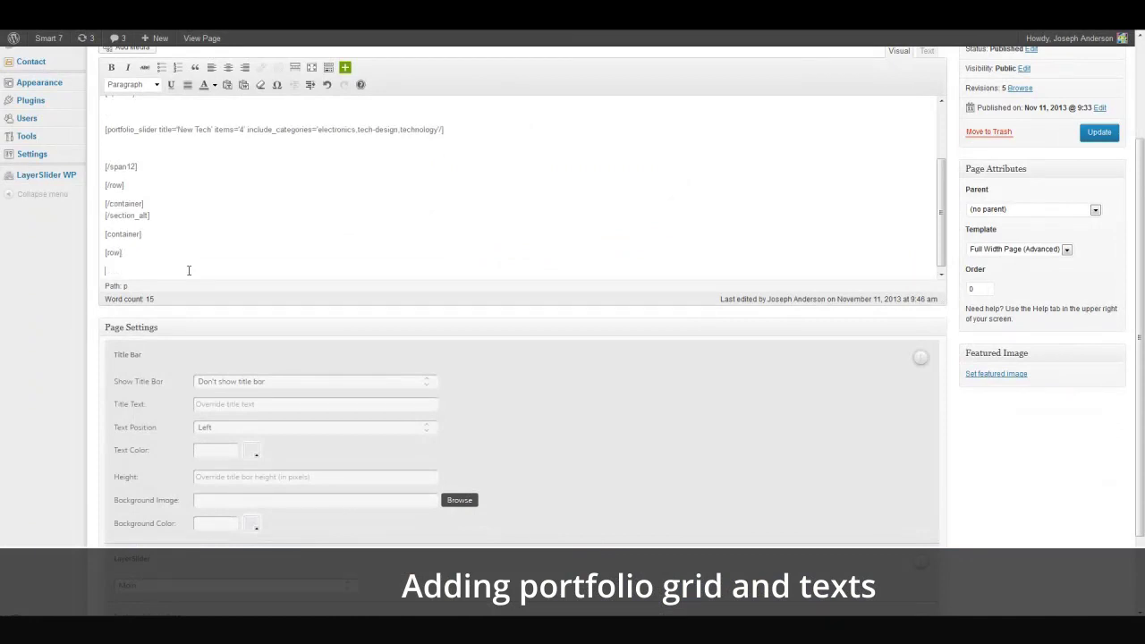
# Add [span12], [/span12] and [/row] lines and paste the heading inside the column.
pyautogui.write('[span12]')
pyautogui.press('Return')
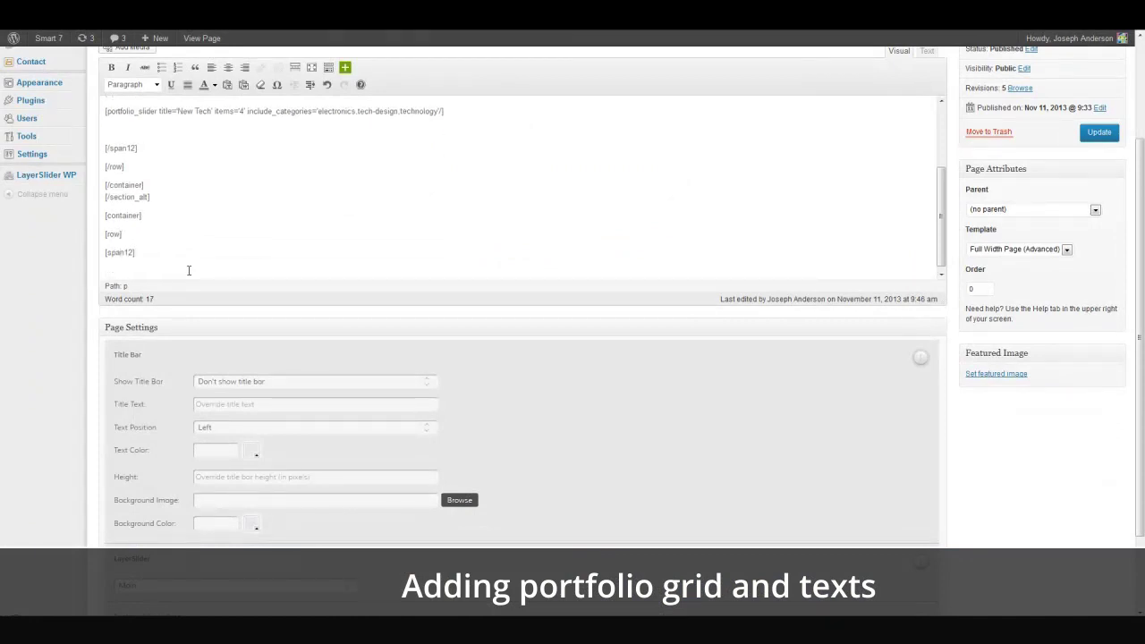
pyautogui.write('[/span12]')
pyautogui.press('Return')
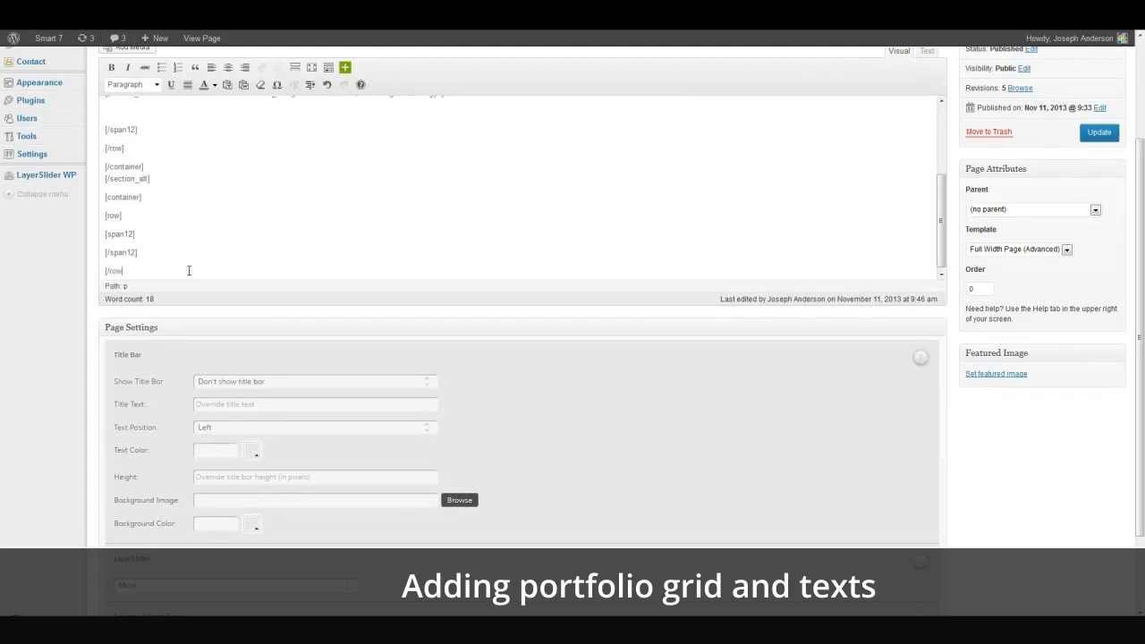
pyautogui.write('[/row]')
pyautogui.press('Return')
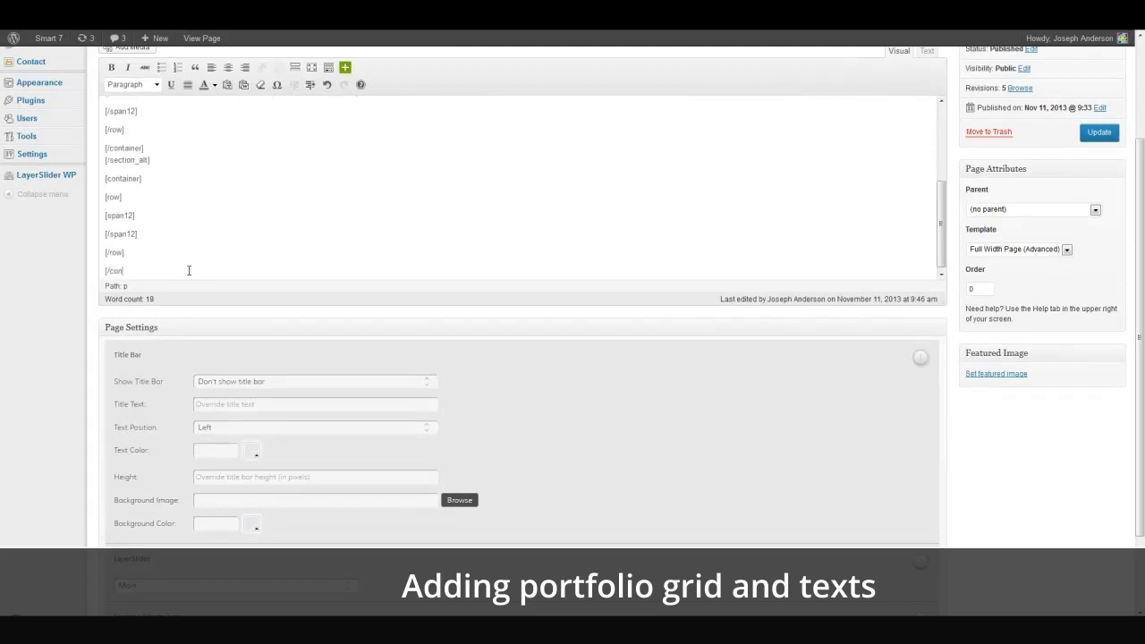
pyautogui.press('Return')
pyautogui.hotkey('ctrl', 'v')
# Centre the Our Magnificent Works heading and copy the tagline from the live page.
pyautogui.tripleClick(223, 238)
pyautogui.click(228, 68)
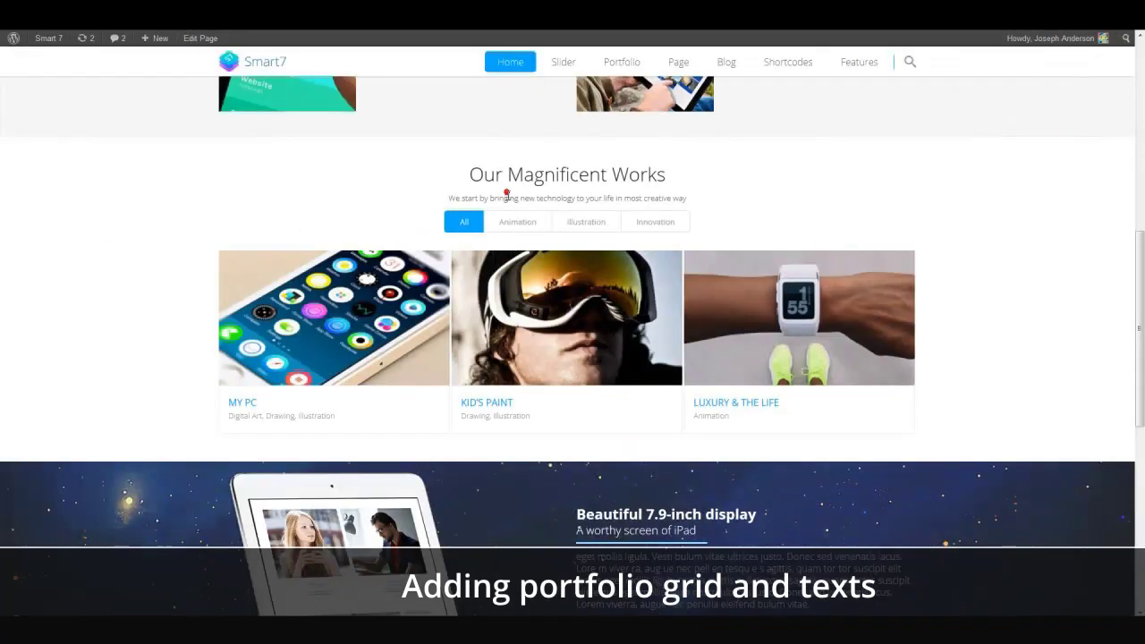
pyautogui.doubleClick(504, 197)
pyautogui.click(492, 198)
pyautogui.tripleClick(492, 198)
pyautogui.hotkey('ctrl', 'c')
pyautogui.click(492, 198)
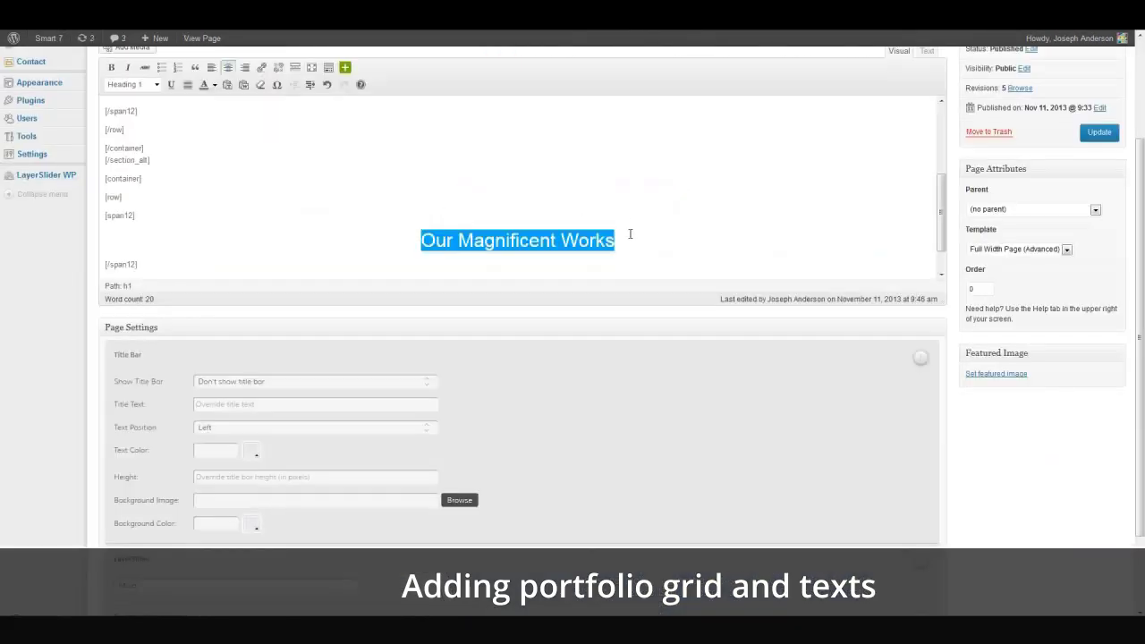
# Paste 'We start by bringing new technology to your life in most creative way' below the heading, centred.
pyautogui.click(630, 234)
pyautogui.press('Return')
pyautogui.hotkey('ctrl', 'v')
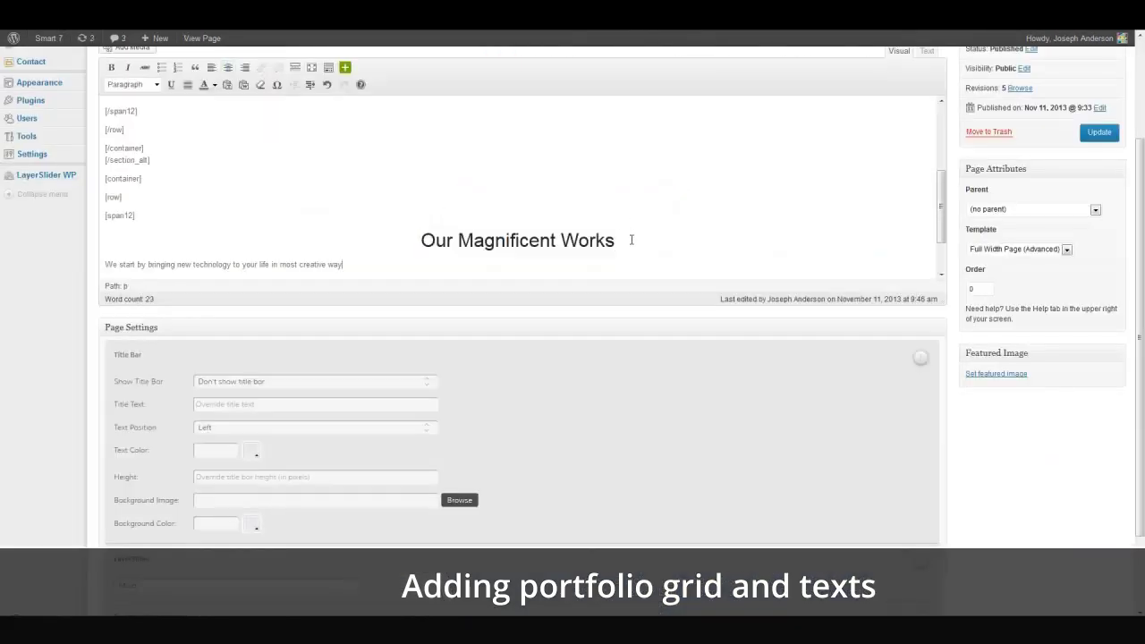
pyautogui.click(329, 265)
pyautogui.click(228, 67)
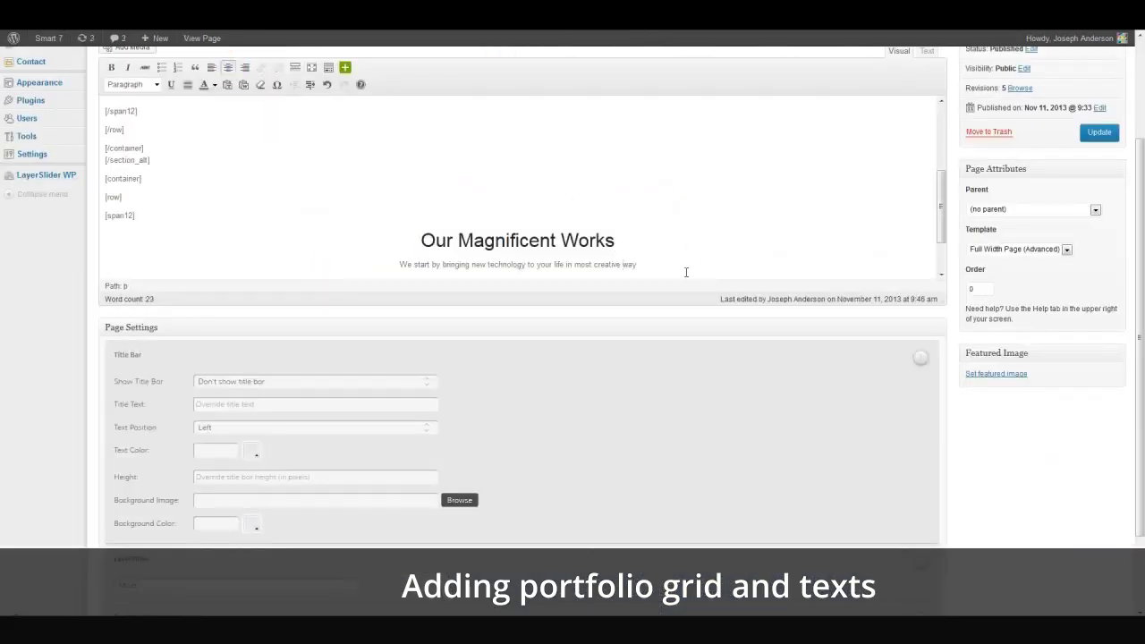
# Add a 3-column Portfolio Grid filtered by Animation, Tech Design and Technology.
pyautogui.click(344, 67)
pyautogui.moveTo(367, 80)
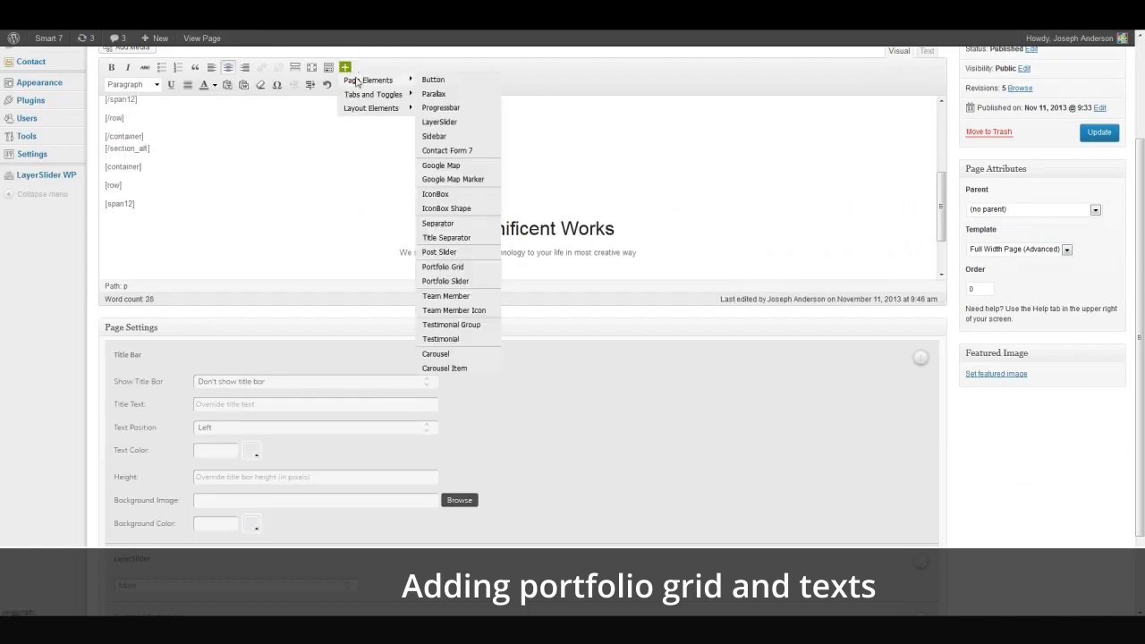
pyautogui.click(475, 266)
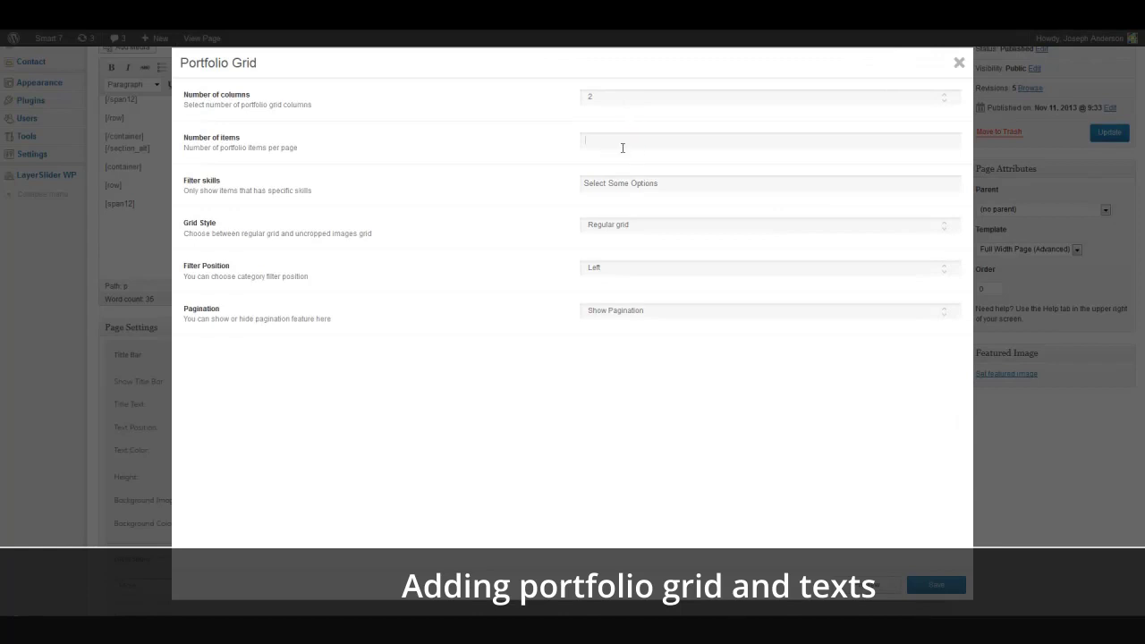
pyautogui.click(626, 96)
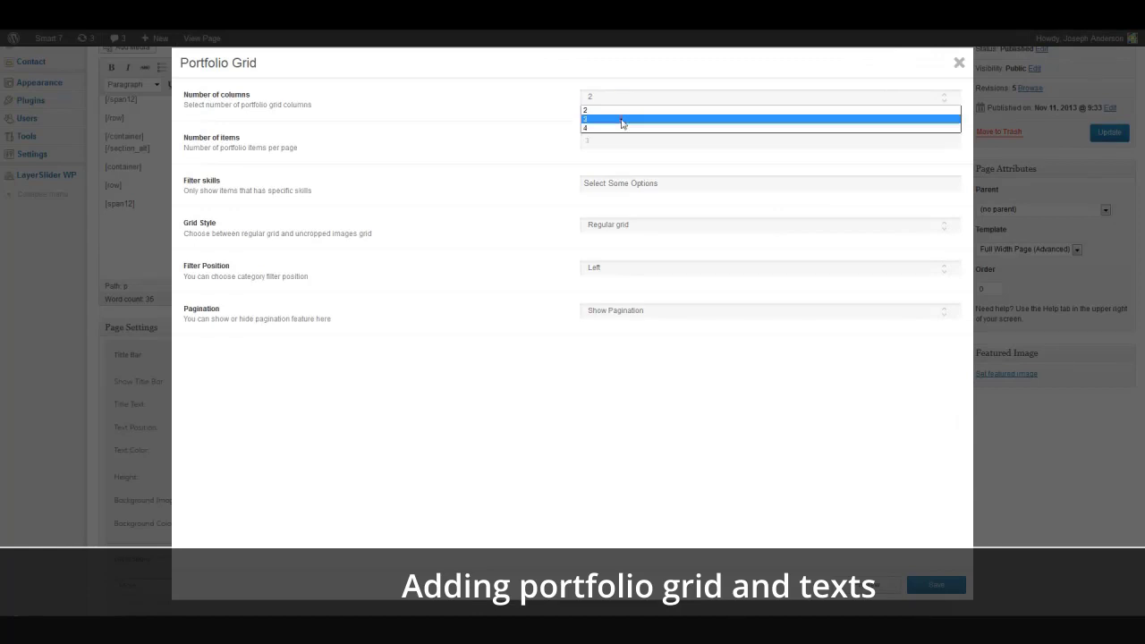
pyautogui.click(627, 121)
pyautogui.click(637, 182)
pyautogui.click(635, 216)
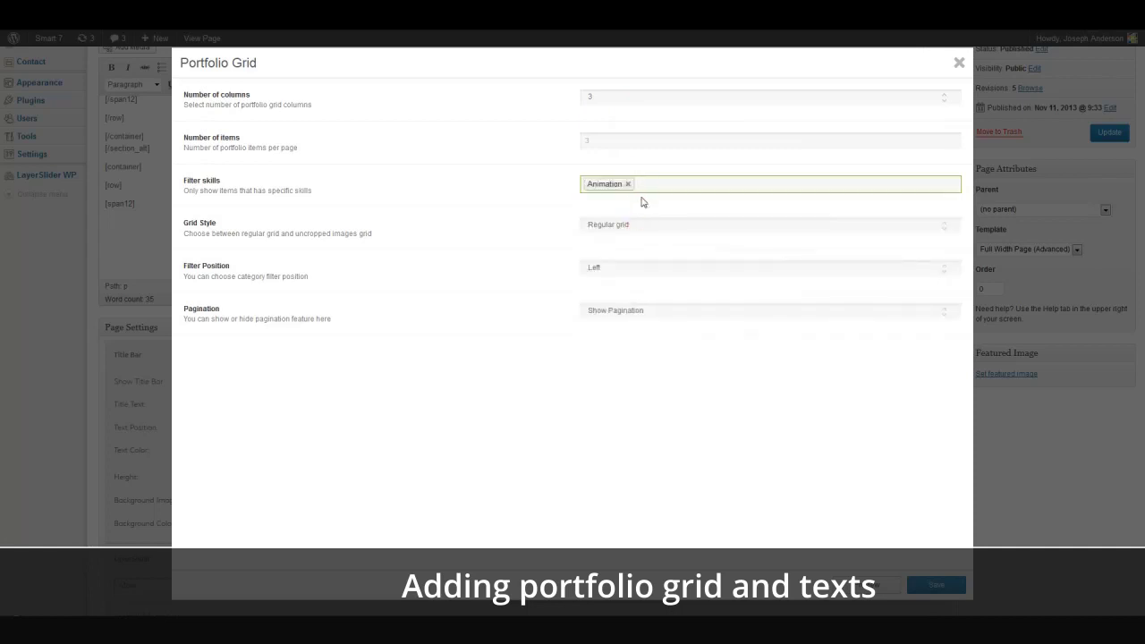
pyautogui.write('te')
pyautogui.click(644, 204)
pyautogui.click(655, 217)
# Centre the grid filters, hide pagination, insert the grid and update the page.
pyautogui.click(647, 267)
pyautogui.click(636, 290)
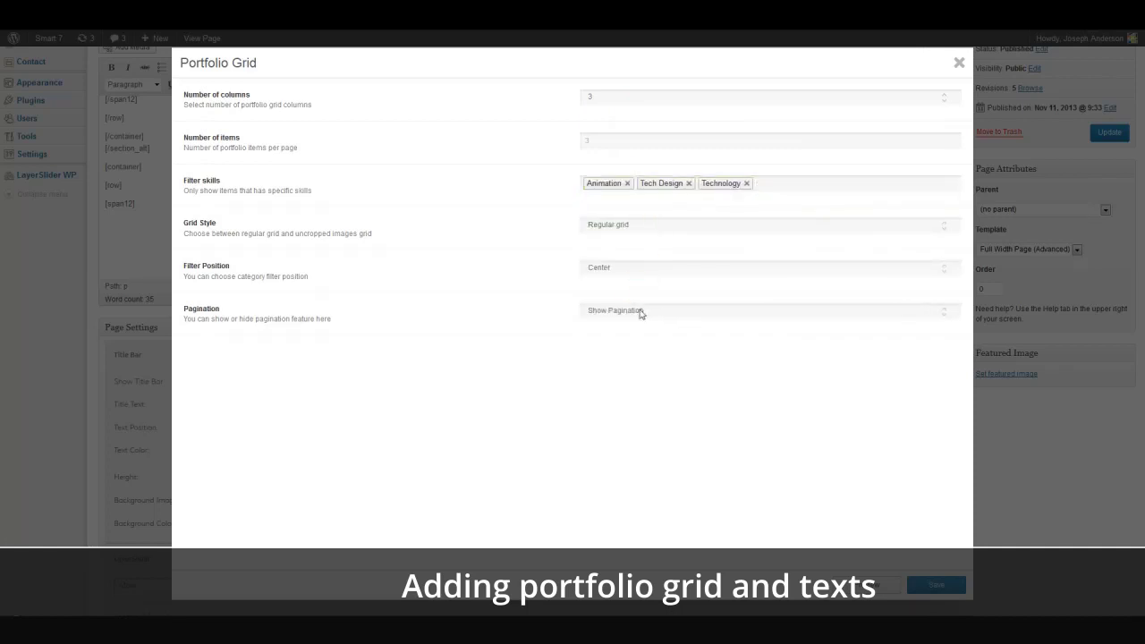
pyautogui.click(639, 312)
pyautogui.click(647, 333)
pyautogui.click(936, 585)
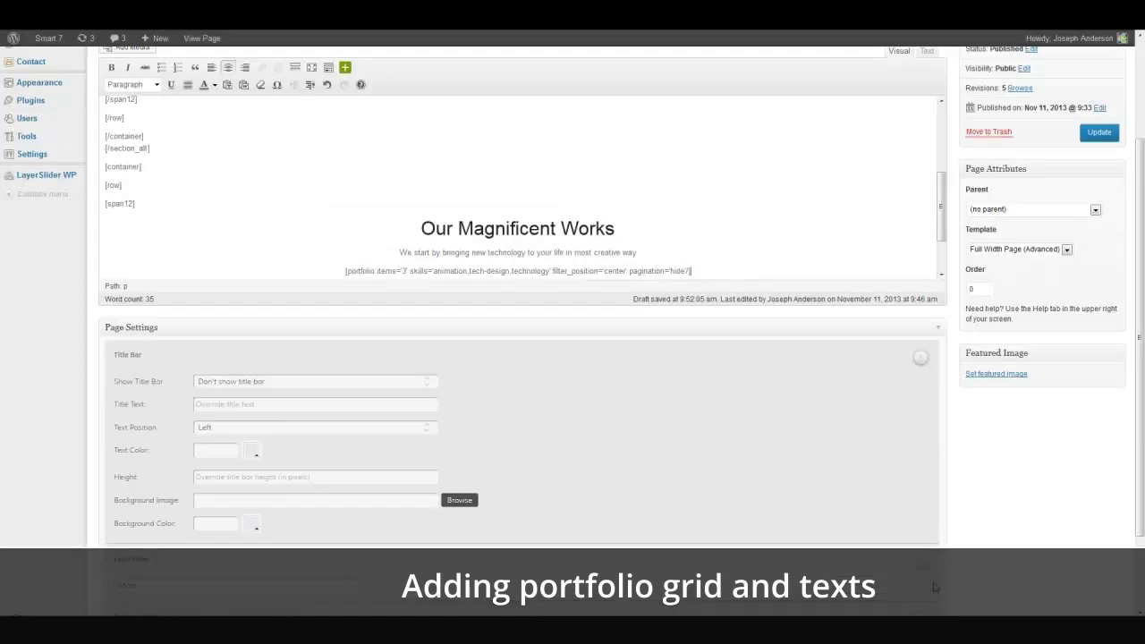
pyautogui.click(1100, 132)
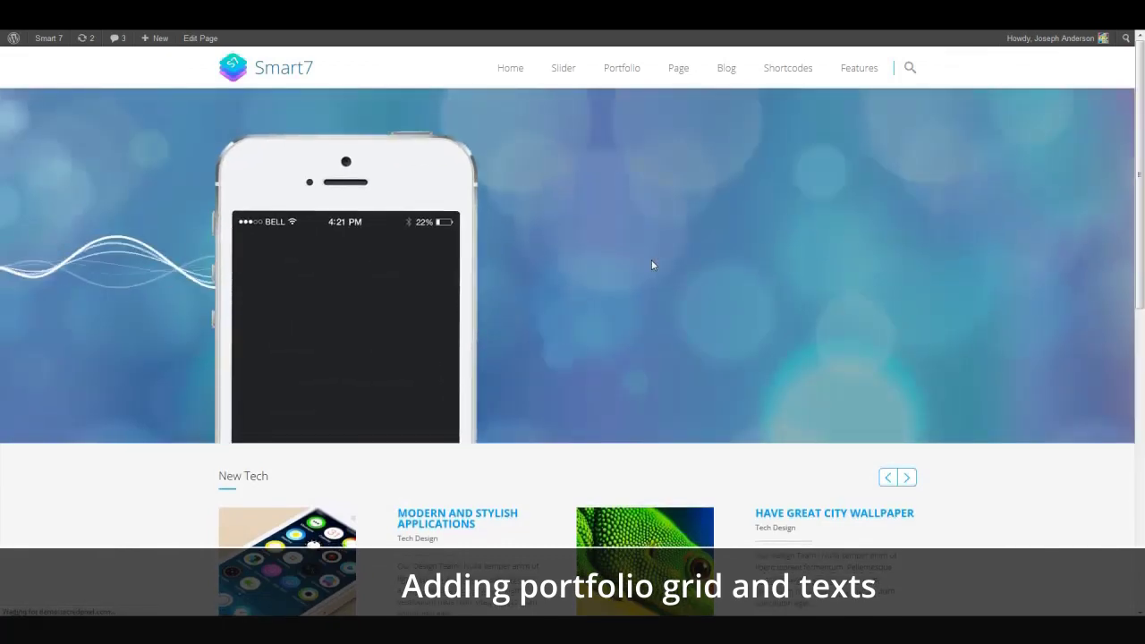
pyautogui.scroll(-5, 652, 265)
pyautogui.scroll(-5, 651, 264)
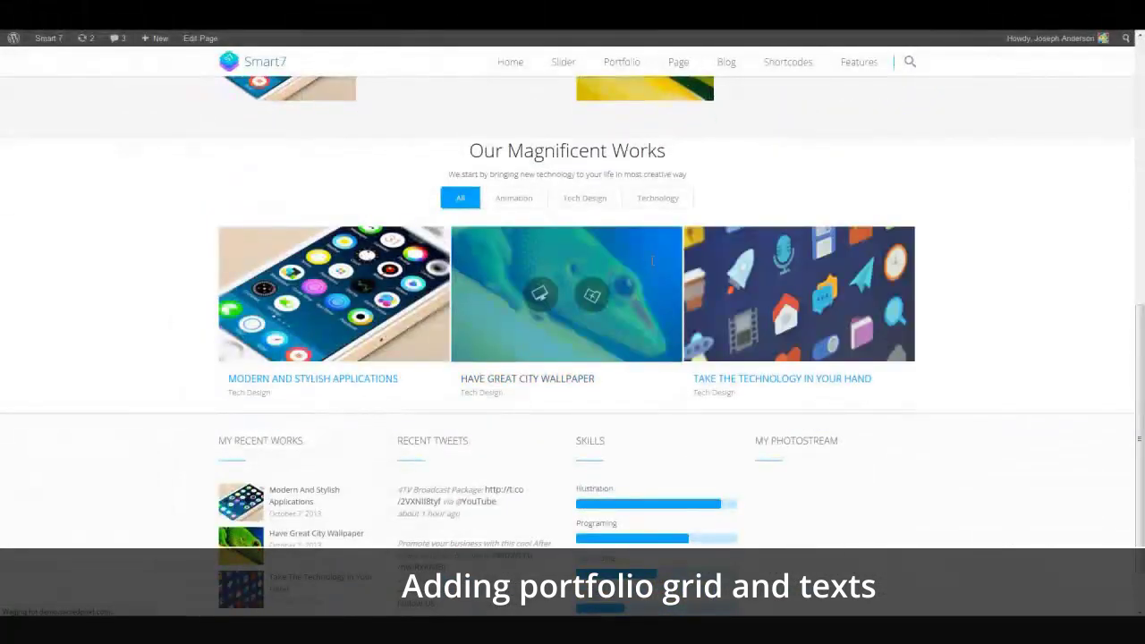
pyautogui.scroll(2, 734, 282)
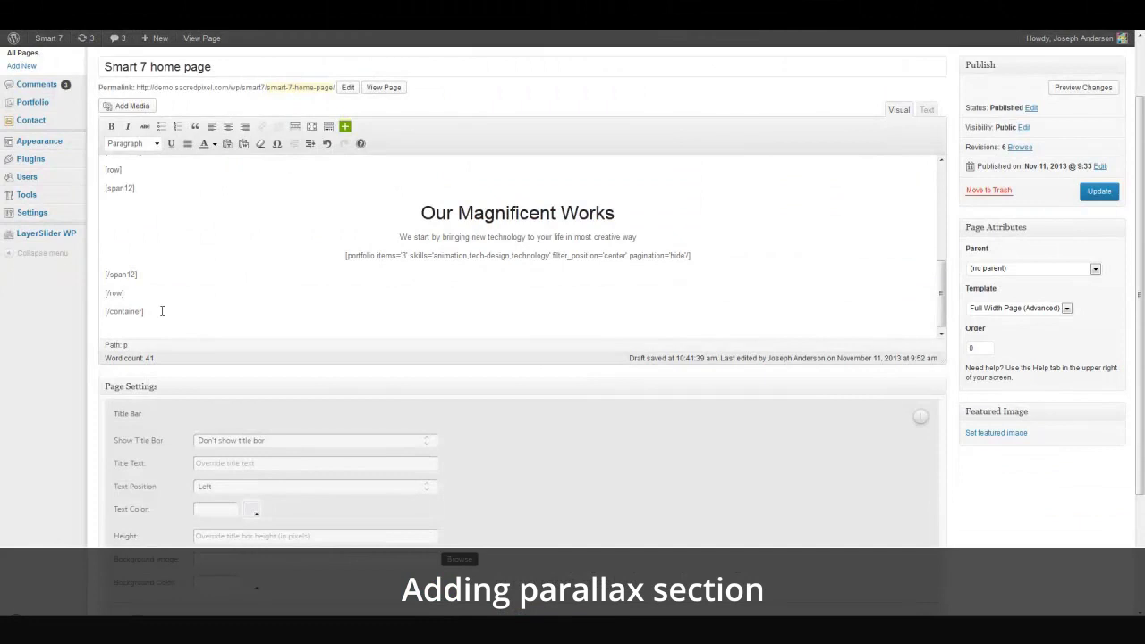
# Add a Parallax element on a new line after the closing container tag.
pyautogui.click(162, 310)
pyautogui.press('Return')
pyautogui.click(346, 126)
pyautogui.moveTo(393, 136)
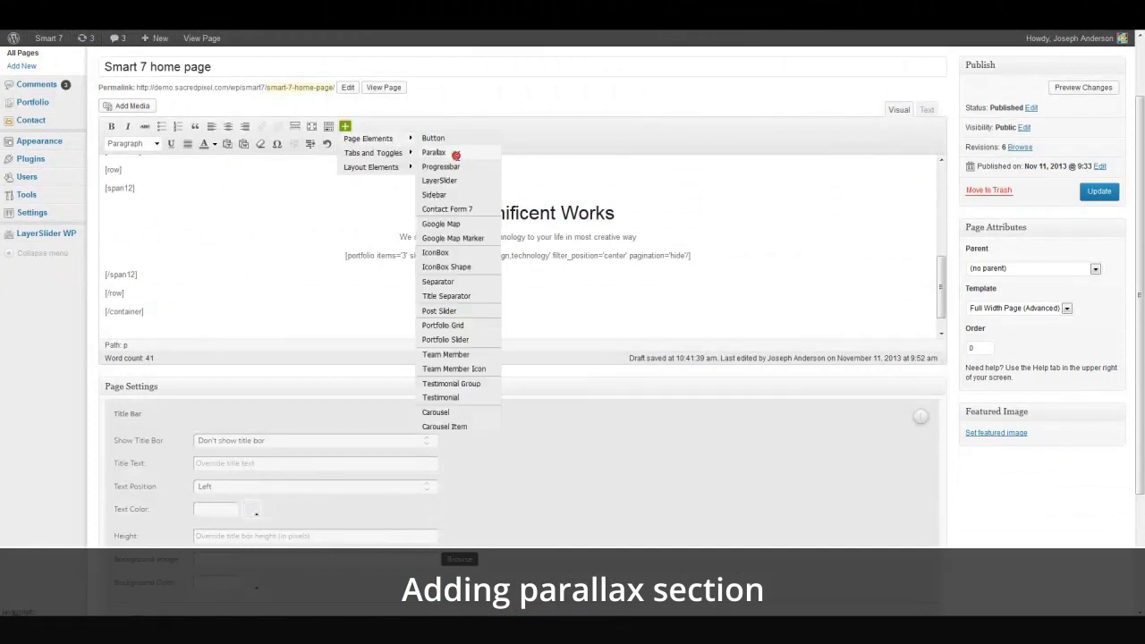
pyautogui.click(452, 163)
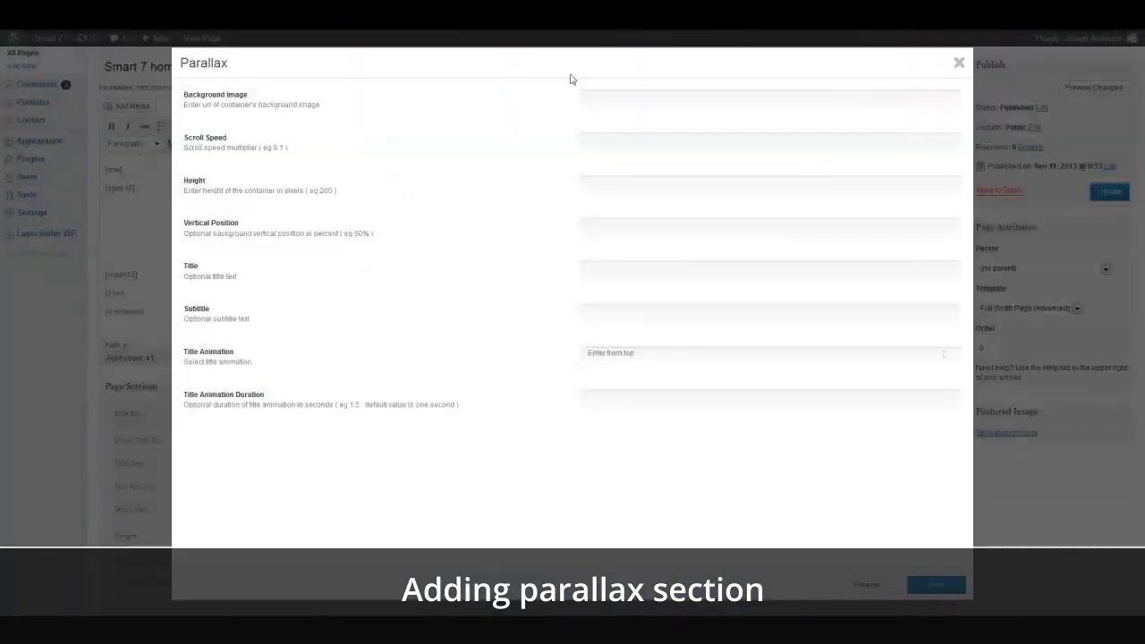
# Give the parallax a Bg.jpg background, speed 0.1, height 365 and 70% position, and insert it.
pyautogui.click(580, 90)
pyautogui.write('http://demo.sacredpixel.com/wp/smart7/wp-content/uploads/2013/11/bg.jpg')
pyautogui.click(605, 136)
pyautogui.write('0')
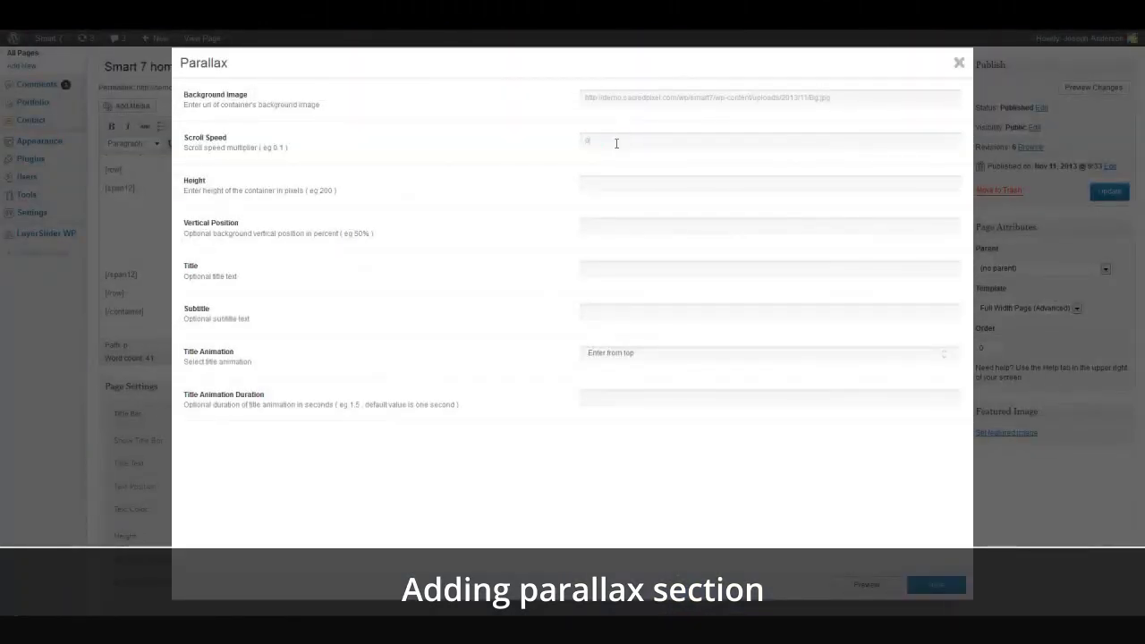
pyautogui.click(612, 182)
pyautogui.write('35')
pyautogui.click(929, 587)
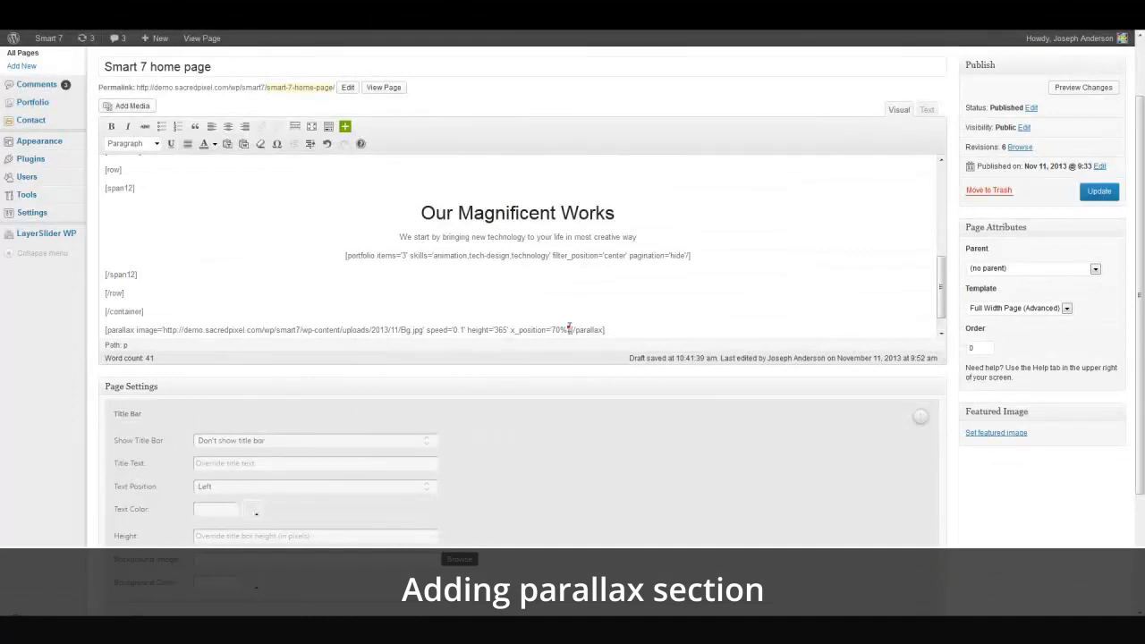
# Move [/parallax] to its own line and add a [container] block inside the parallax.
pyautogui.press('Return')
pyautogui.press('Return')
pyautogui.click(137, 323)
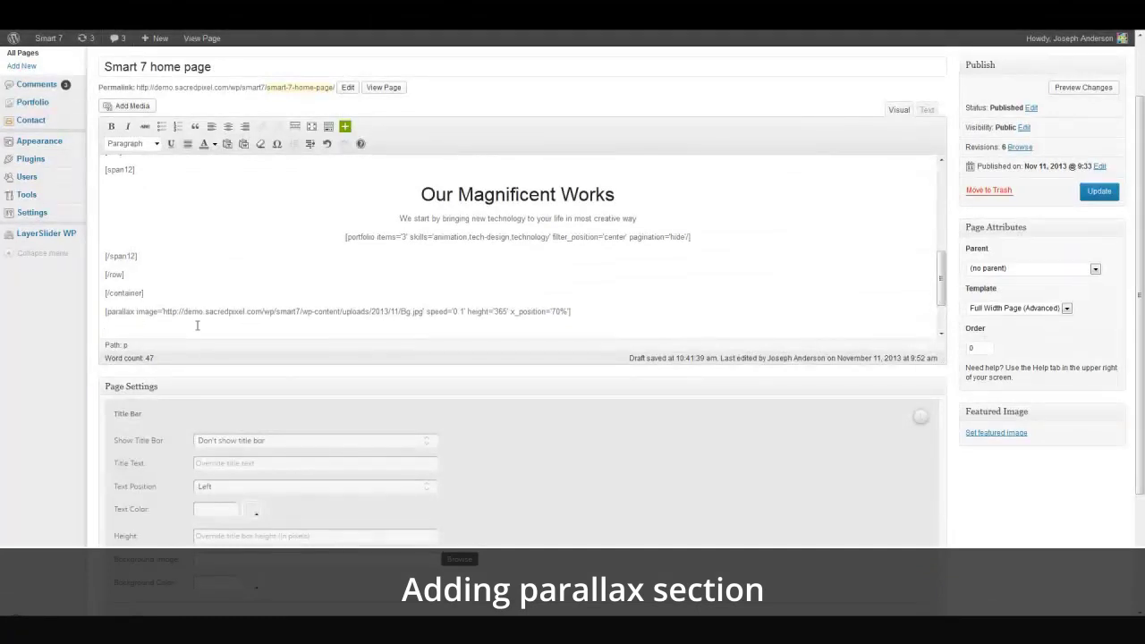
pyautogui.moveTo(942, 261); pyautogui.dragTo(942, 266)
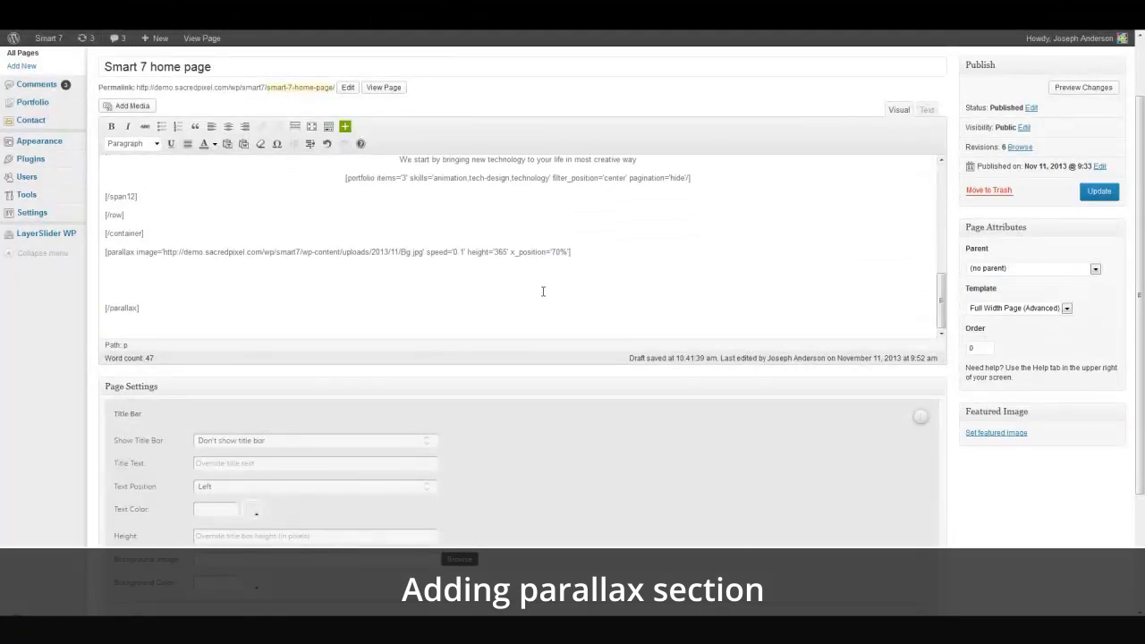
pyautogui.write('[container]')
pyautogui.press('Return')
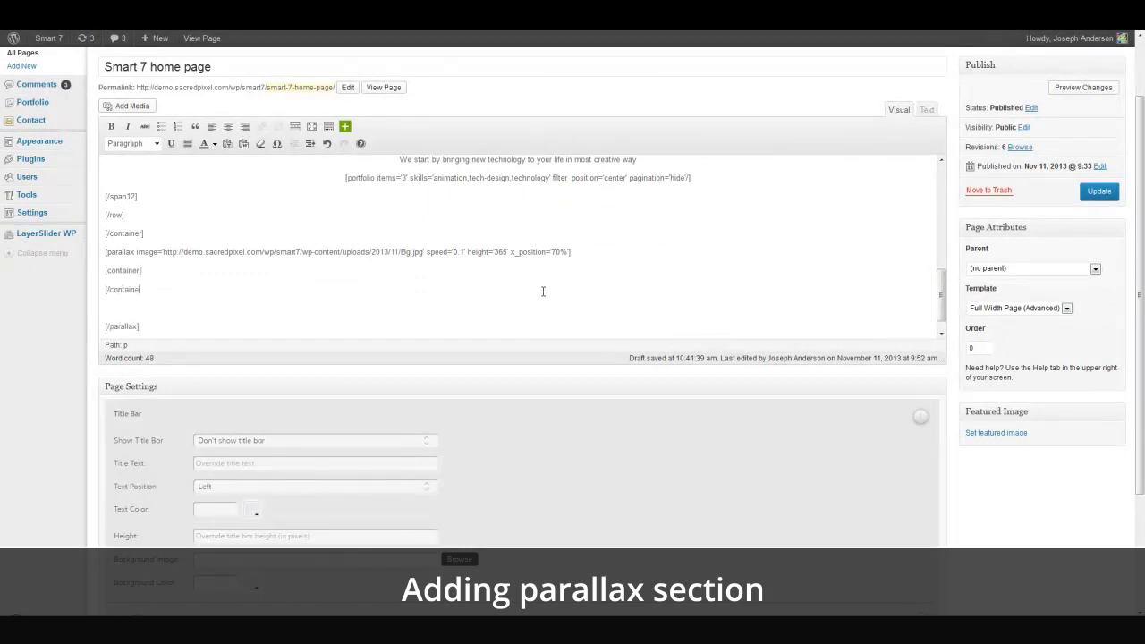
pyautogui.press('Up')
pyautogui.press('Return')
# Nest a [row] inside the container and open a [span6] column with its closing tag.
pyautogui.write('[row]')
pyautogui.press('Return')
pyautogui.press('Up')
pyautogui.press('Return')
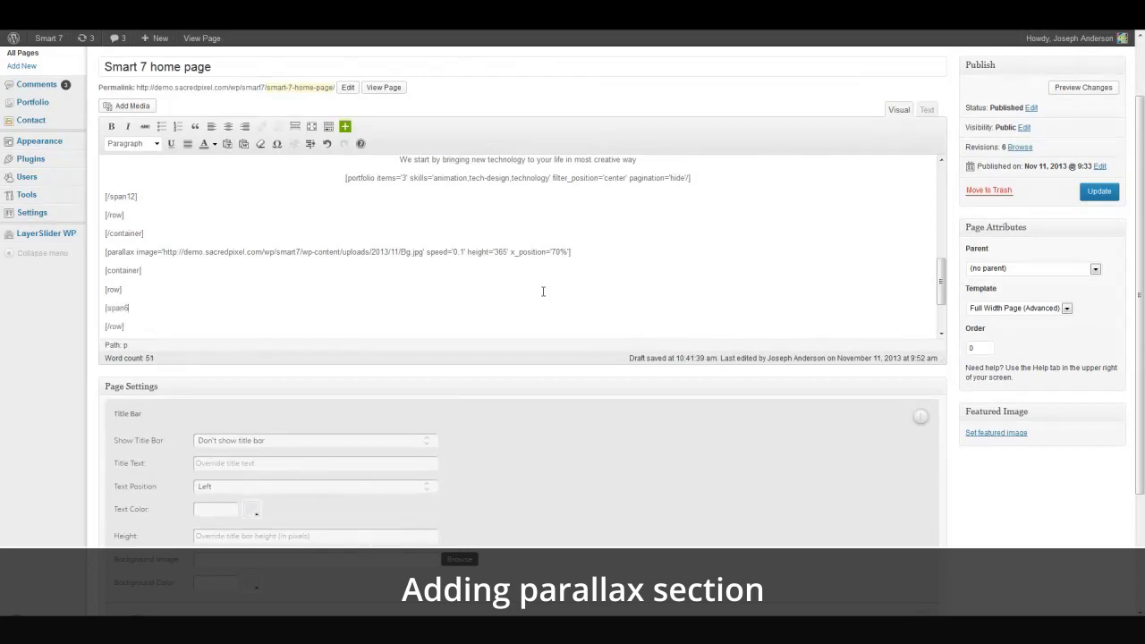
pyautogui.write('[span6]')
pyautogui.press('Return')
pyautogui.write('[/spa')
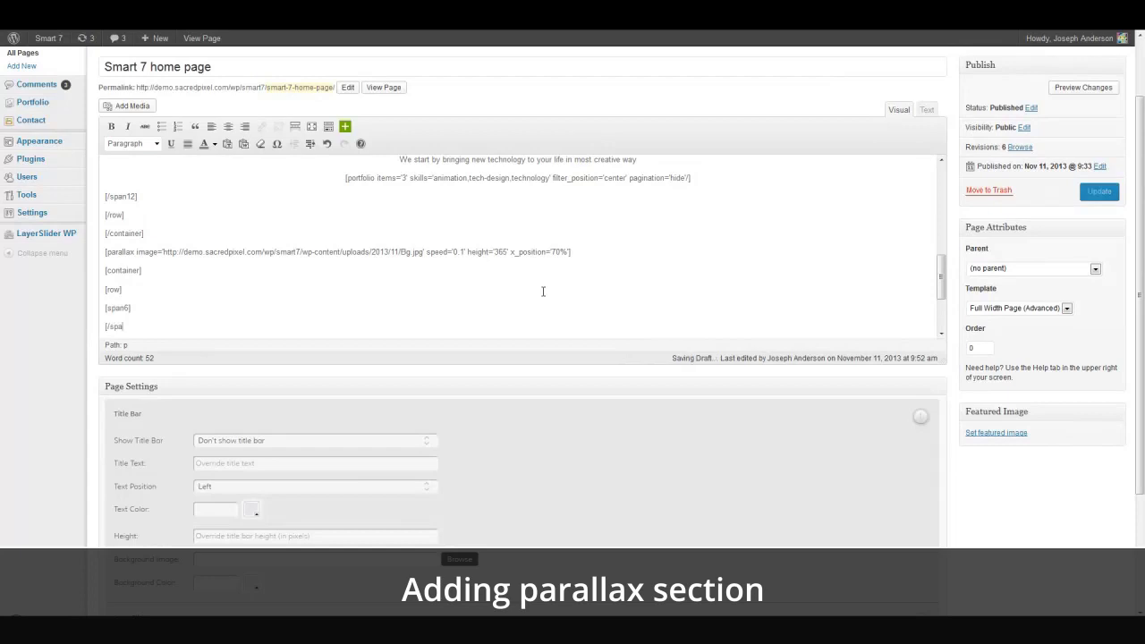
pyautogui.write('n6]')
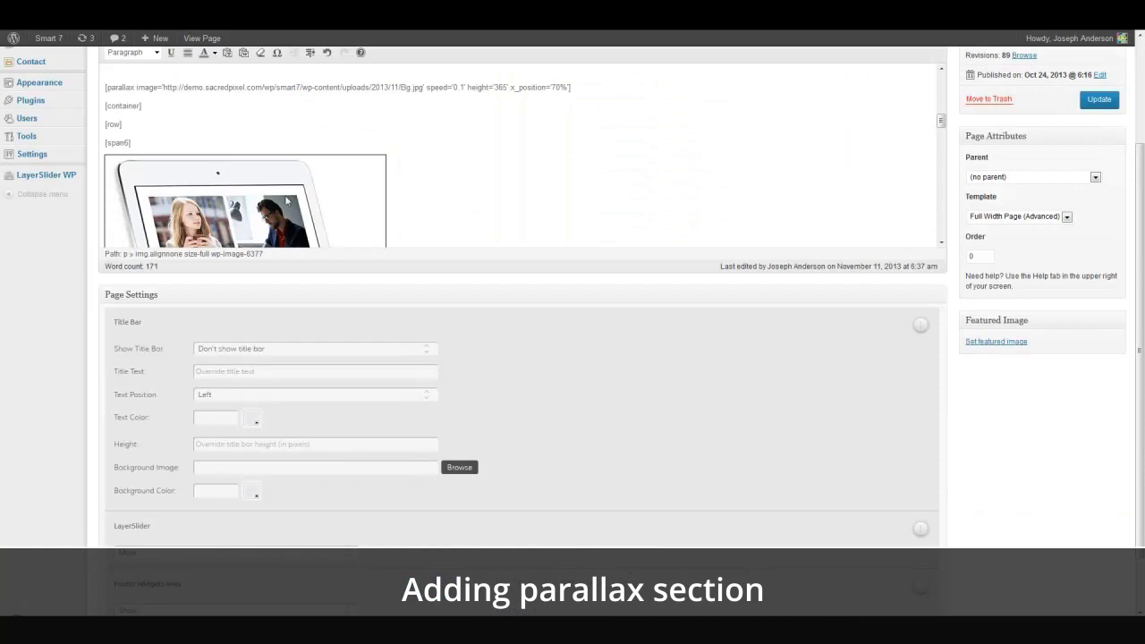
# Copy the tablet image from the live demo page.
pyautogui.scroll(-3, 286, 201)
pyautogui.click(282, 179)
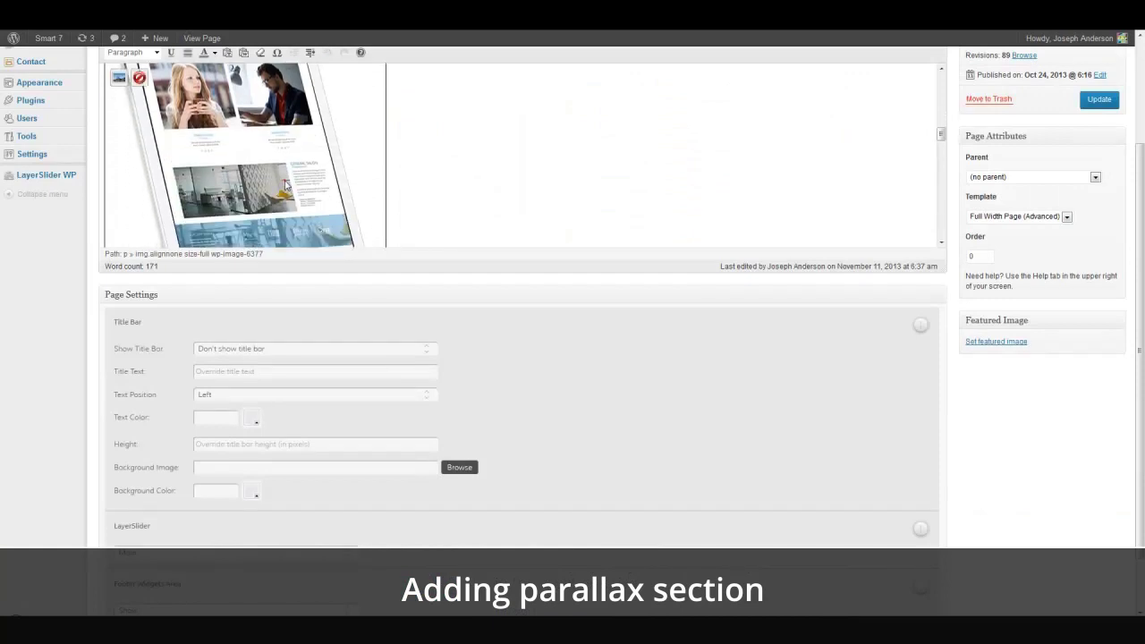
pyautogui.rightClick(281, 177)
pyautogui.press('Escape')
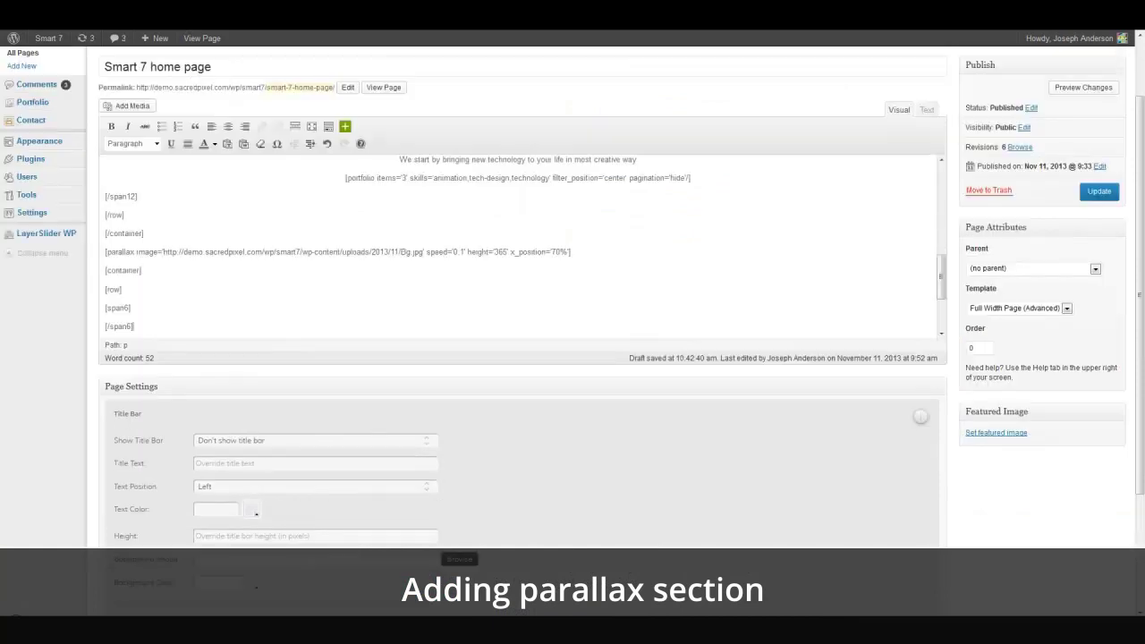
# Paste the tablet image into the first span6 column and add empty lines for a second column.
pyautogui.click(136, 326)
pyautogui.press('BackSpace')
pyautogui.press('BackSpace')
pyautogui.press('BackSpace')
pyautogui.press('BackSpace')
pyautogui.press('BackSpace')
pyautogui.press('BackSpace')
pyautogui.press('BackSpace')
pyautogui.press('BackSpace')
pyautogui.rightClick(111, 329)
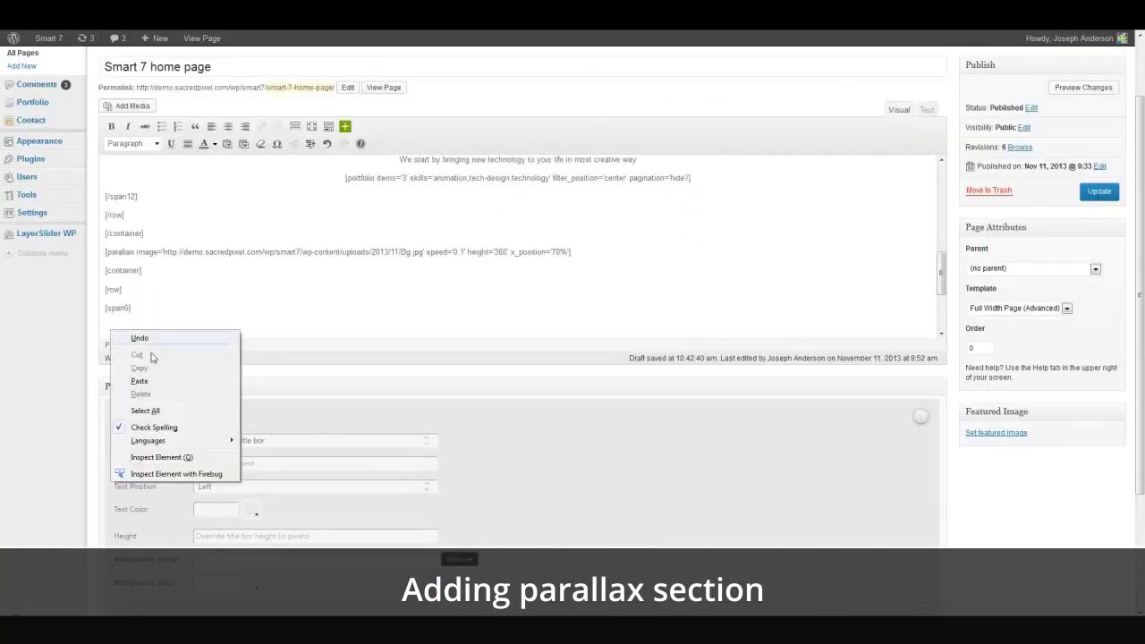
pyautogui.click(140, 382)
pyautogui.scroll(-5, 424, 213)
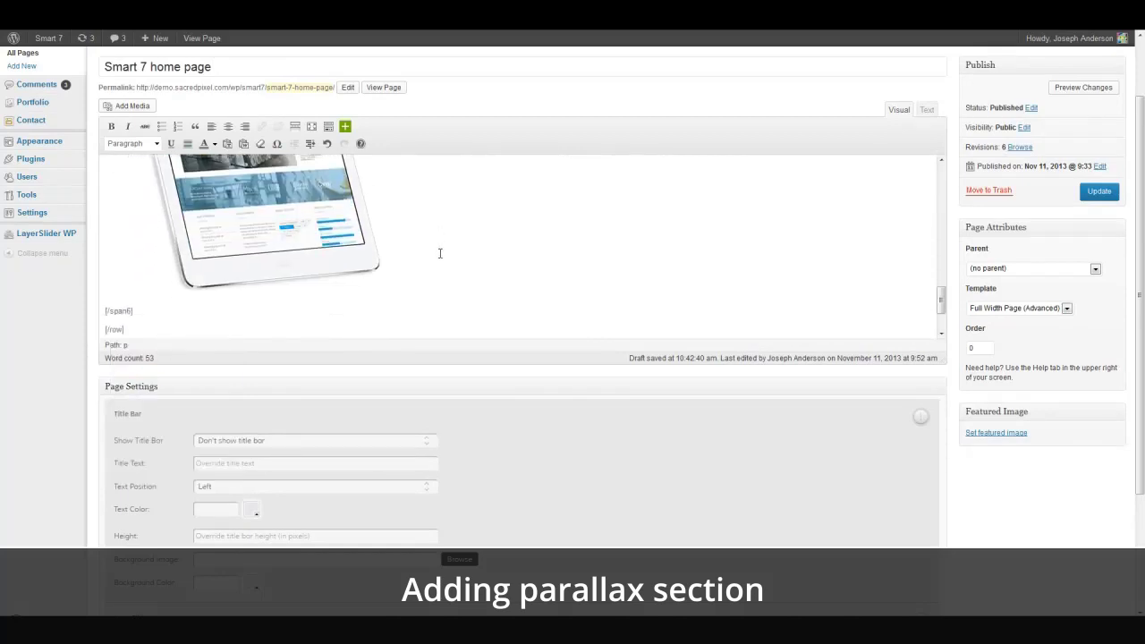
pyautogui.press('Return')
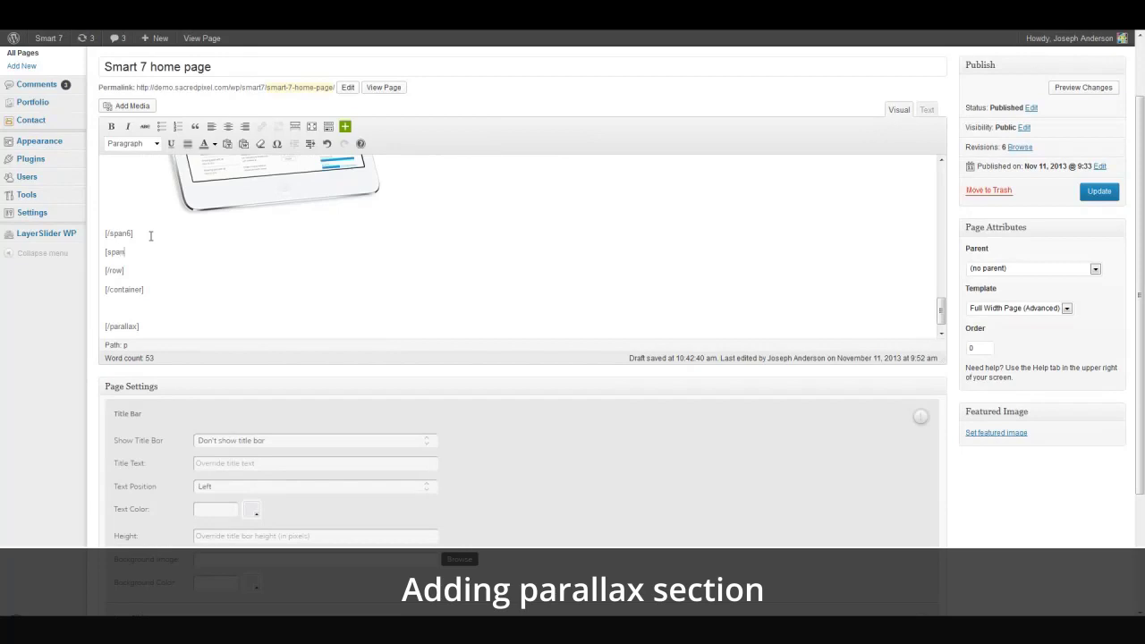
pyautogui.press('Return')
pyautogui.press('Return')
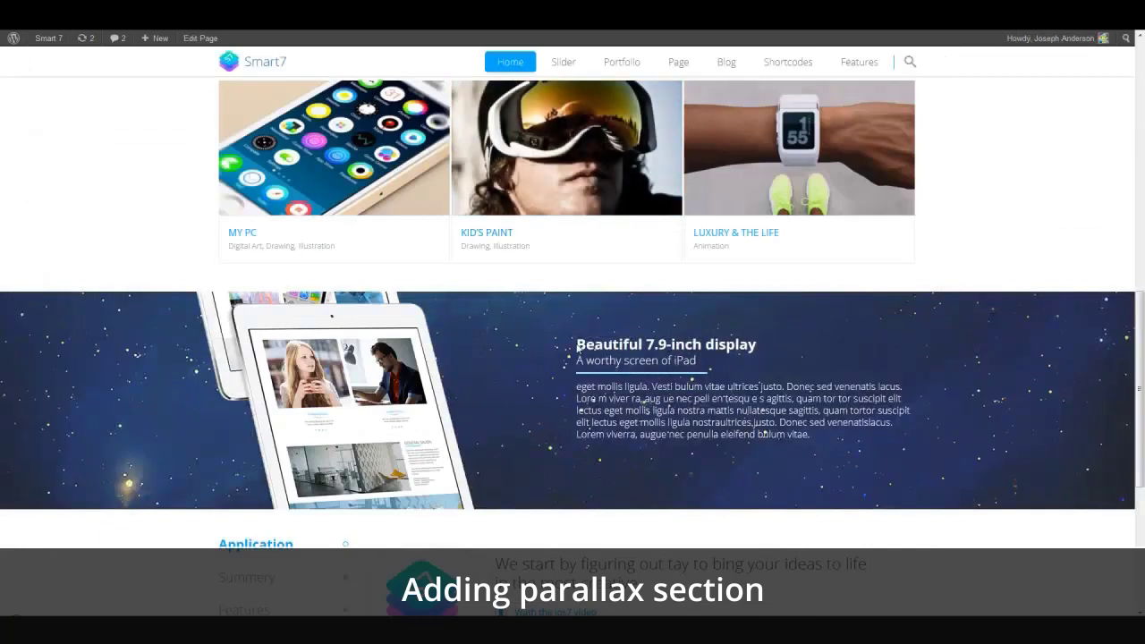
# Paste the 'Beautiful 7.9-inch display' heading and 'A worthy screen of iPad' subtitle into the column.
pyautogui.moveTo(577, 342); pyautogui.dragTo(727, 367)
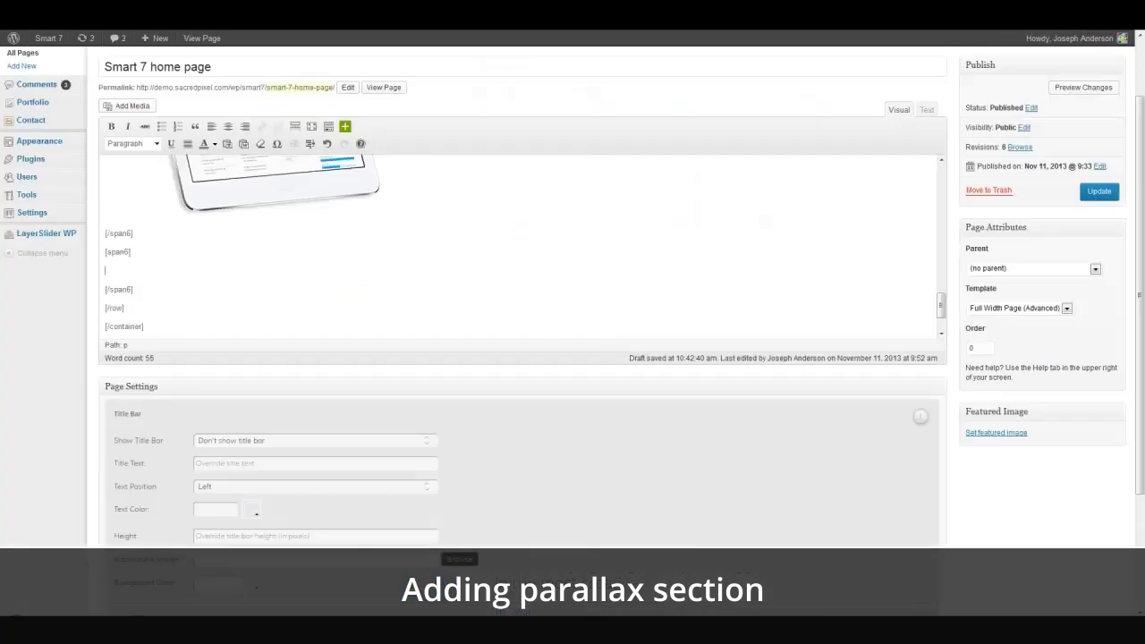
pyautogui.write('Beautiful 7.9-inch display A worthy screen of iPad')
pyautogui.moveTo(106, 273); pyautogui.dragTo(228, 296)
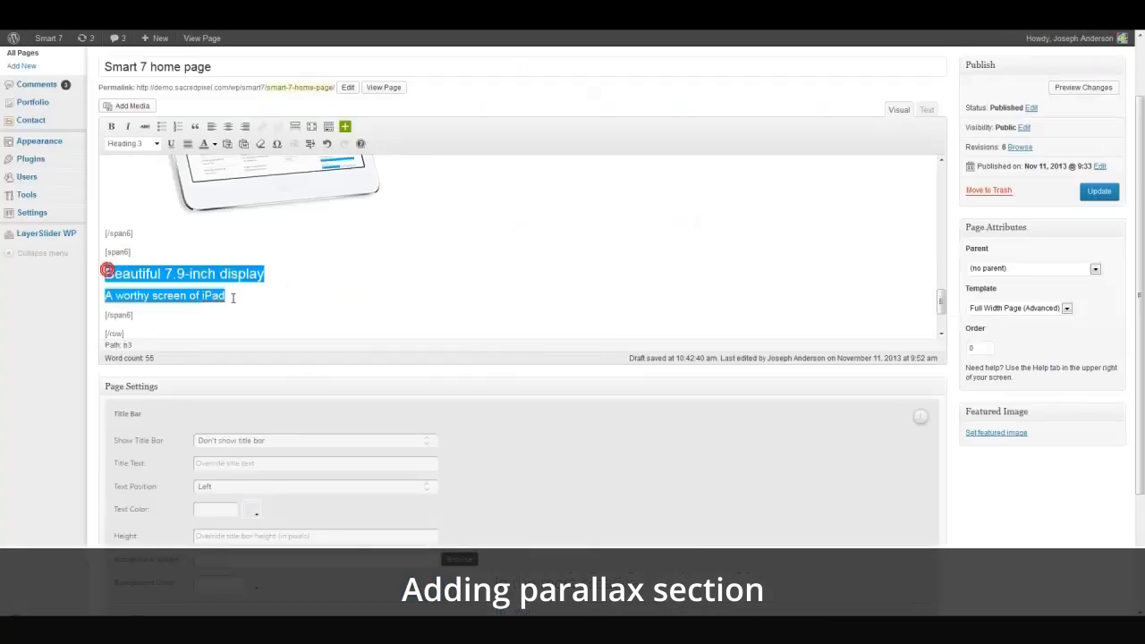
pyautogui.click(214, 295)
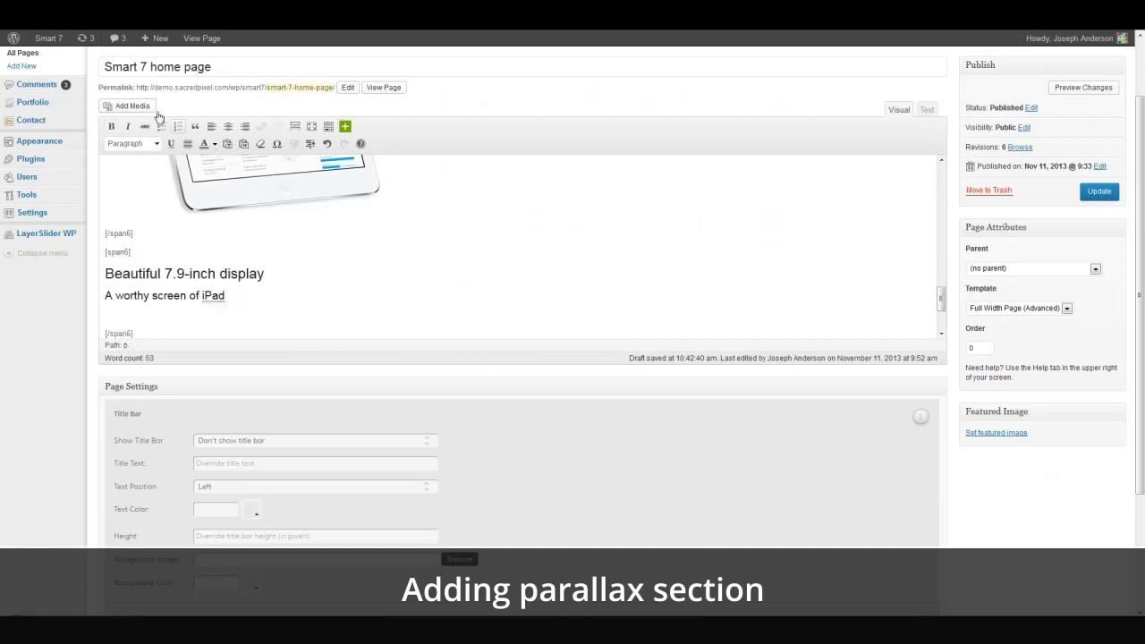
# Insert the blue-line.png divider image from the media library and start a new line below it.
pyautogui.click(150, 107)
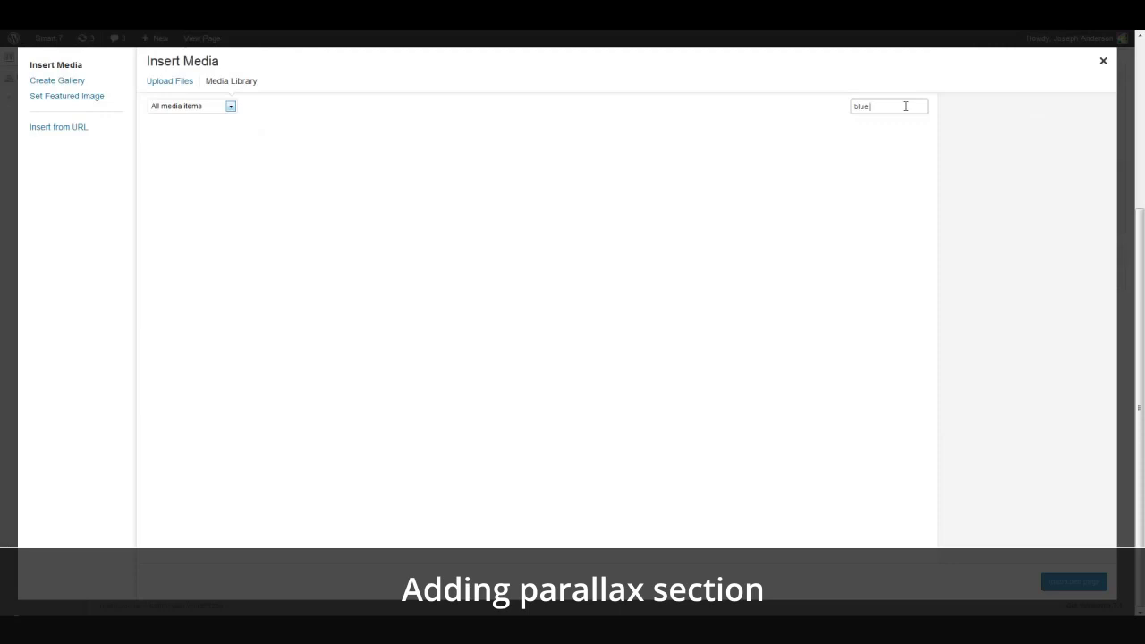
pyautogui.click(197, 161)
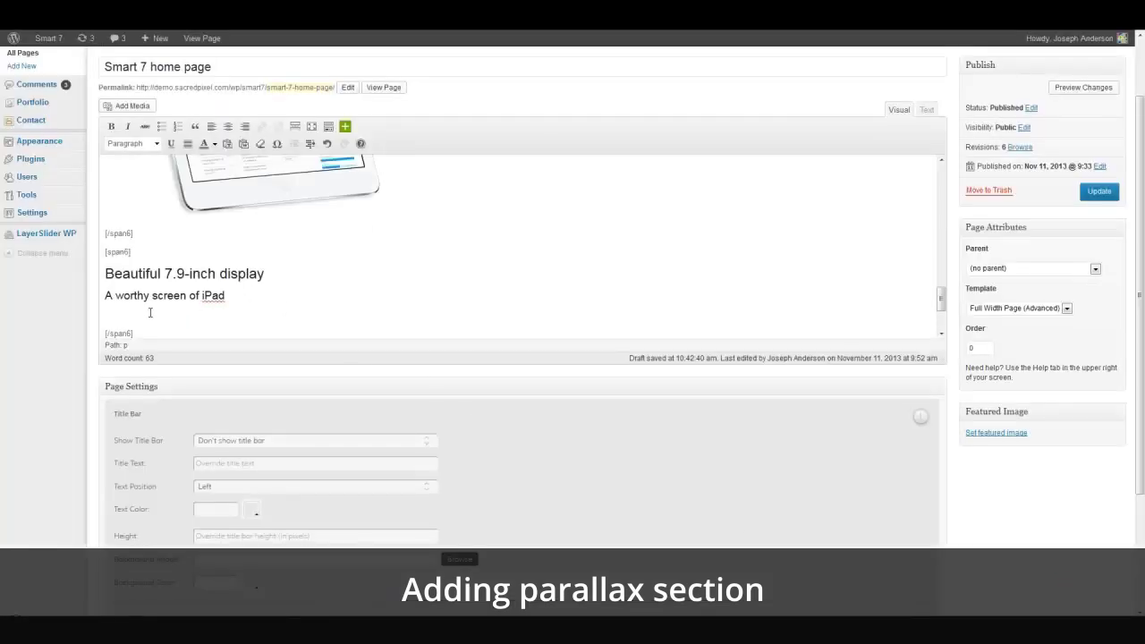
pyautogui.click(149, 313)
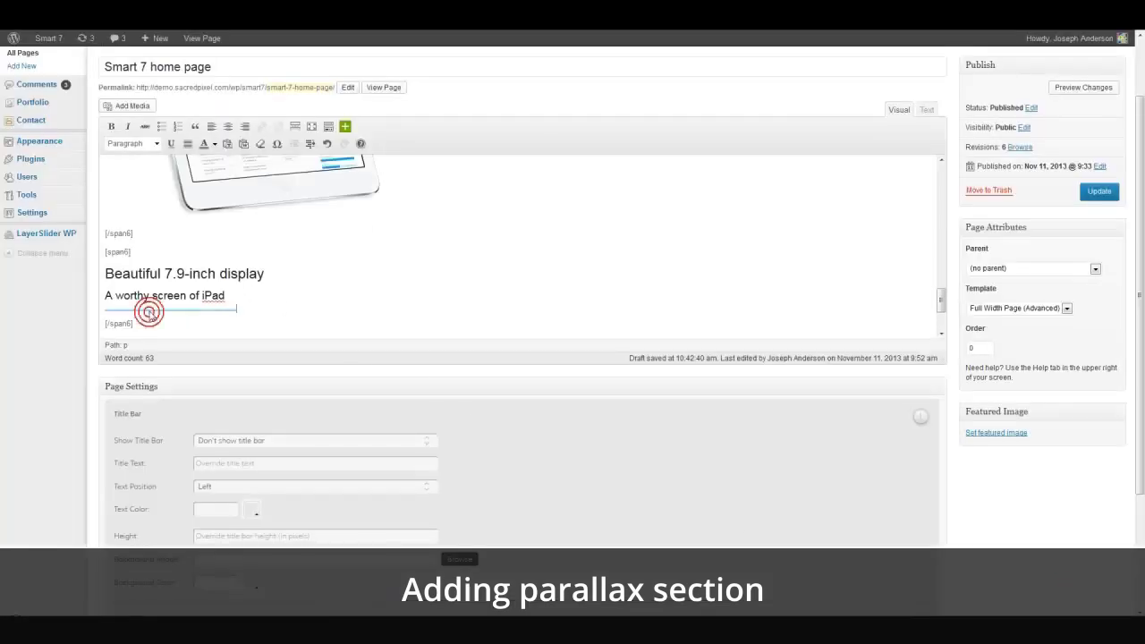
pyautogui.press('Return')
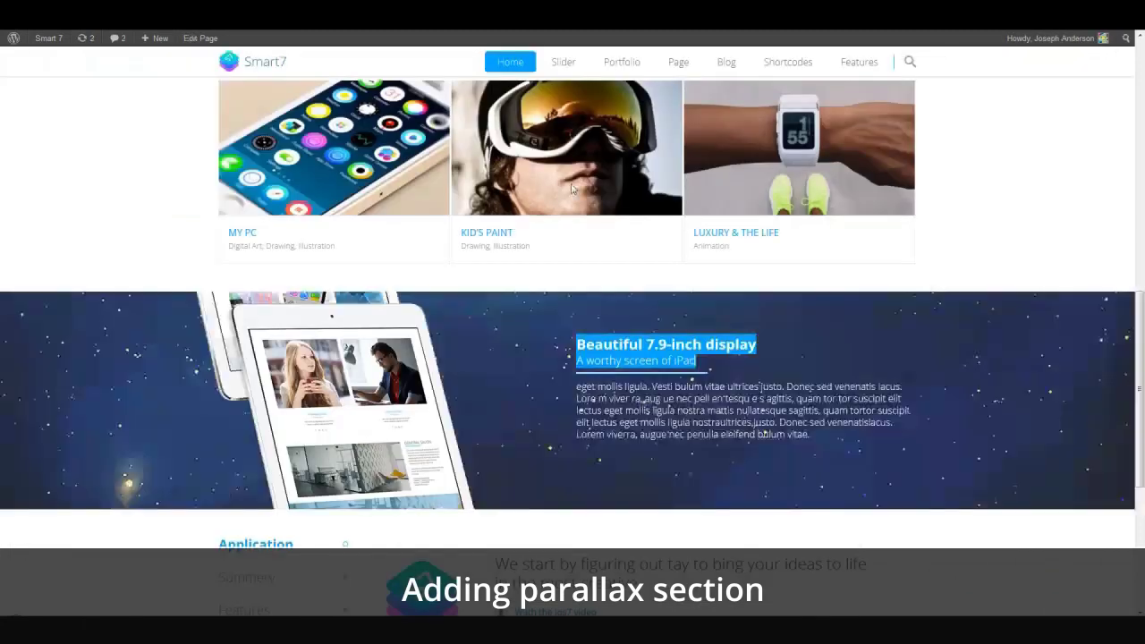
# Paste the demo's Lorem description paragraph below the blue-line divider.
pyautogui.moveTo(578, 383); pyautogui.dragTo(846, 437)
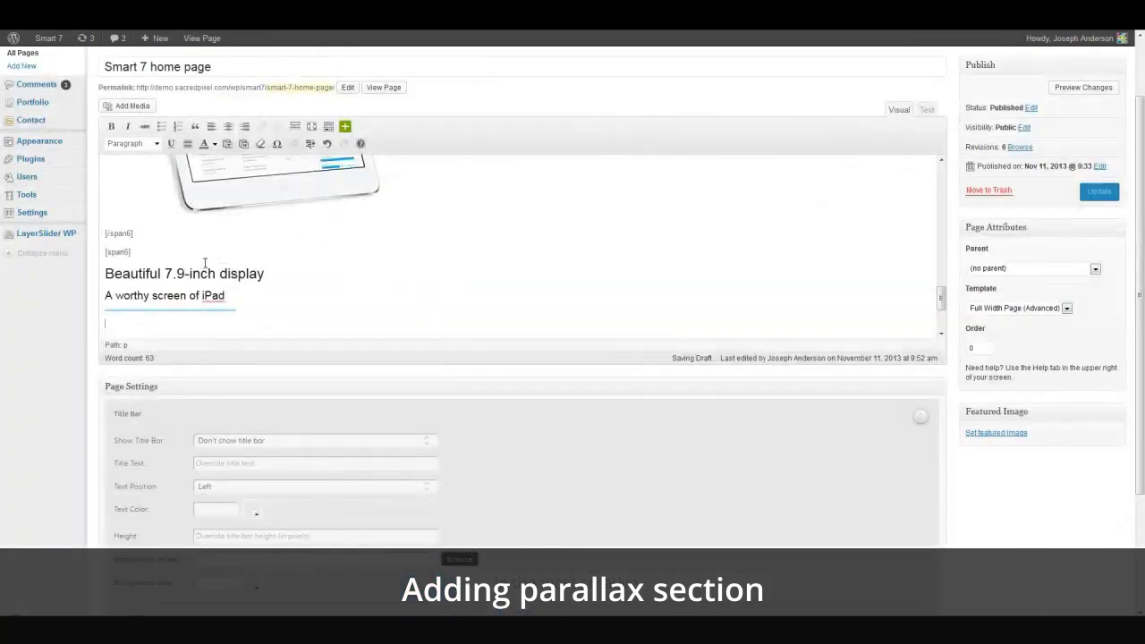
pyautogui.write('eget mollis ligula. Vesti bulum vitae ultrices justo. Donec sed venenatis lacus. Lore m viver ra, aug ue nec pell en tesqu e s agittis, quam for tor suscipit elit lectus eget mollis ligula nostra mattis nullatesque sagittis, quam tortor suscipit elit lectus eget mollis ligula nostraultrices justo. Donec sed venenatislacus. Lorem viverra, augue nec penulla eleifend bulum vitae.')
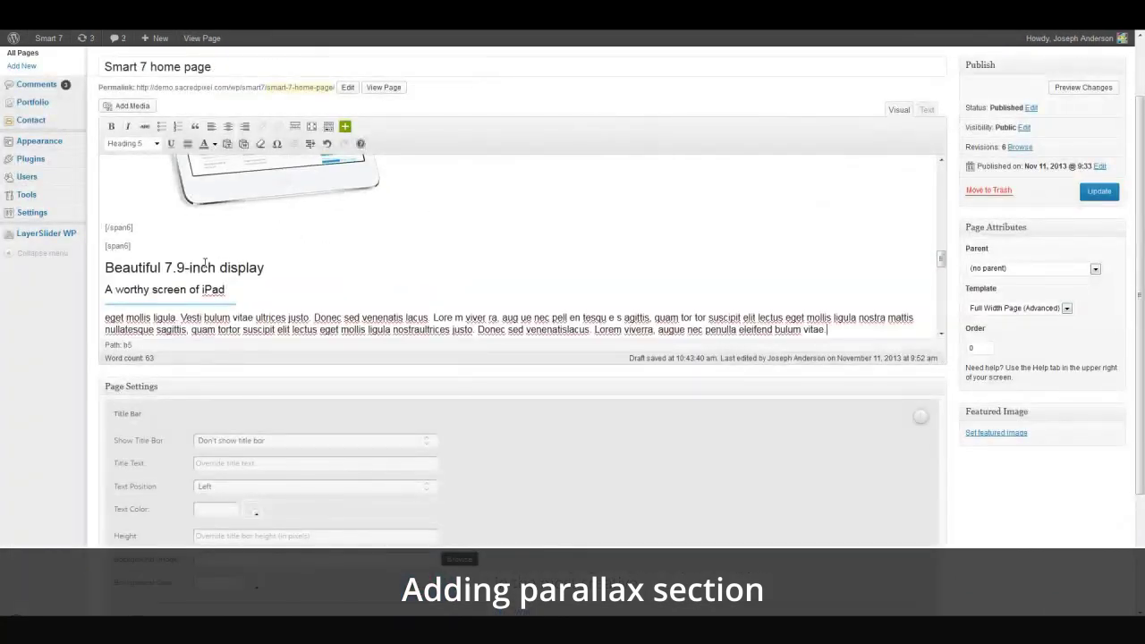
pyautogui.moveTo(105, 313); pyautogui.dragTo(191, 317)
# Apply a new text colour to the heading, subtitle and paragraph, then update the page.
pyautogui.moveTo(106, 267); pyautogui.dragTo(825, 329)
pyautogui.click(214, 144)
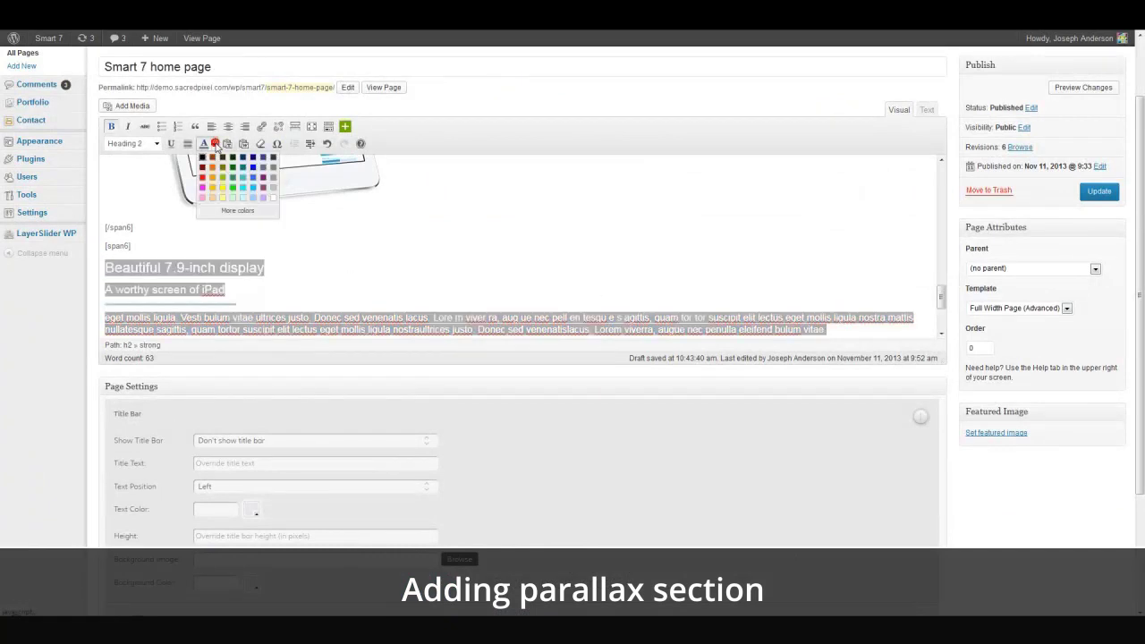
pyautogui.click(276, 198)
pyautogui.click(1100, 192)
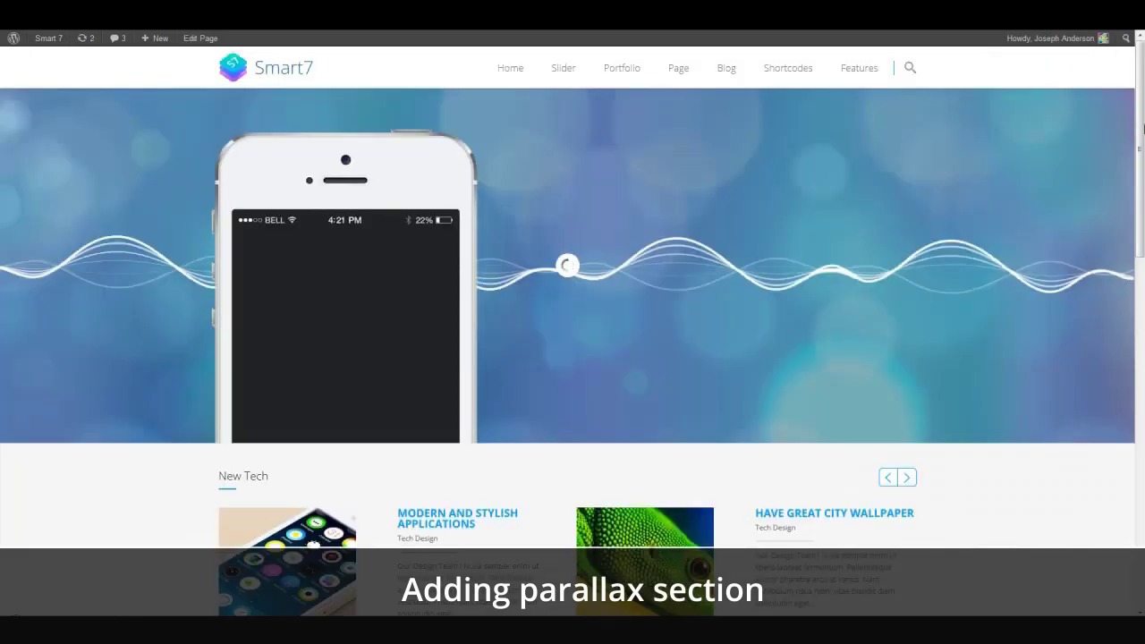
pyautogui.moveTo(1143, 128)
pyautogui.mouseDown()
pyautogui.moveTo(1143, 498)
pyautogui.moveTo(1139, 147)
pyautogui.mouseUp()
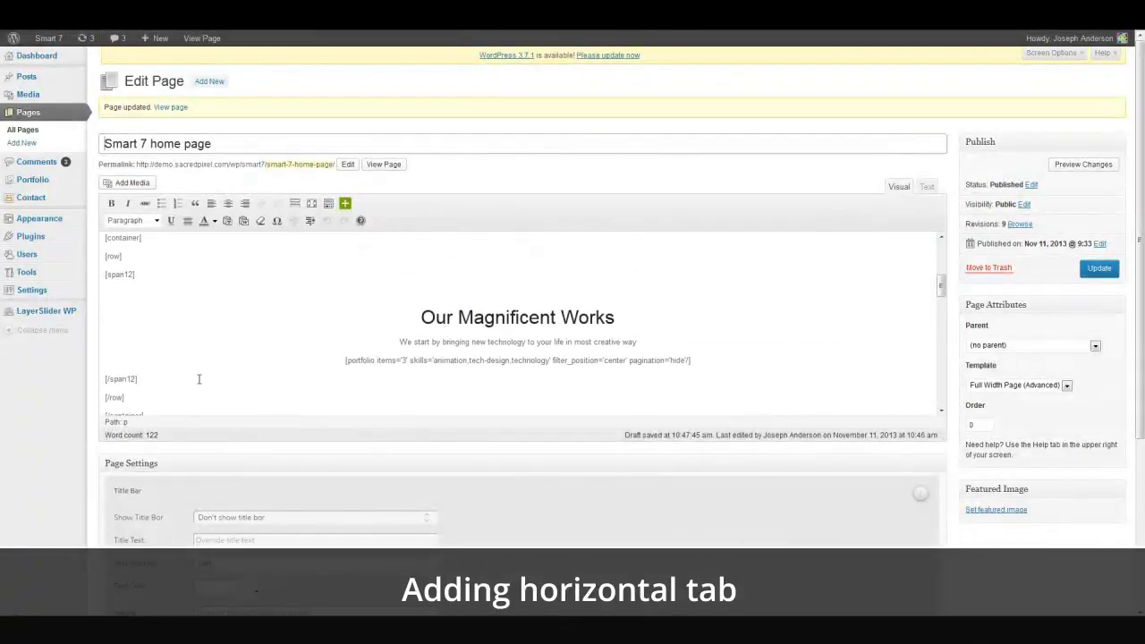
# Scroll the Edit Page editor down to the [/parallax] closing tag.
pyautogui.scroll(-10, 198, 378)
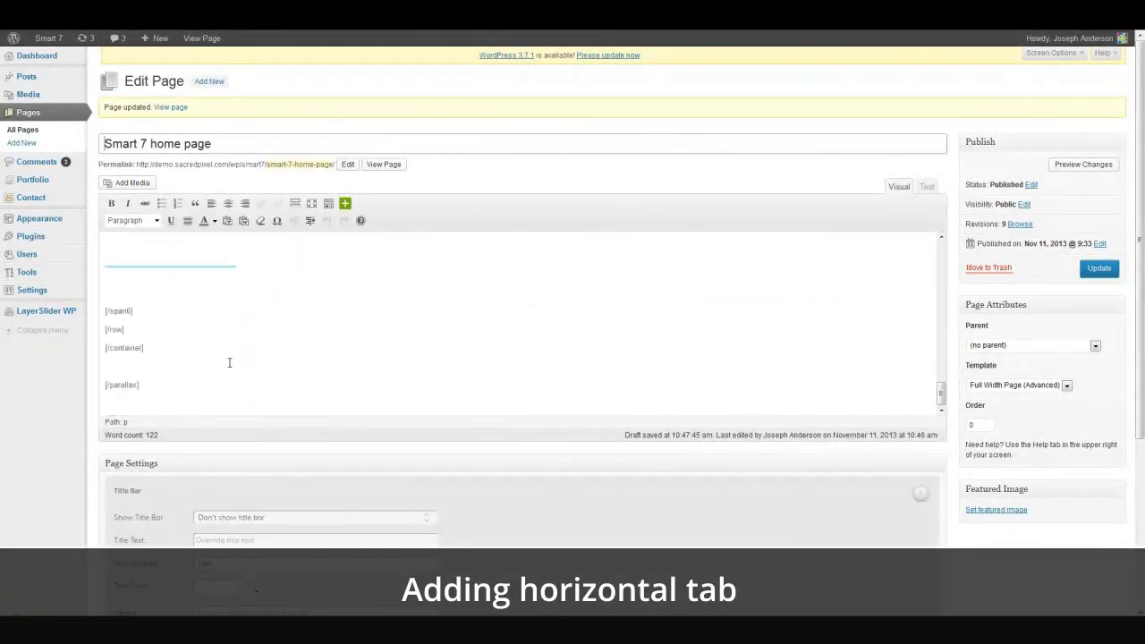
pyautogui.scroll(-1, 220, 366)
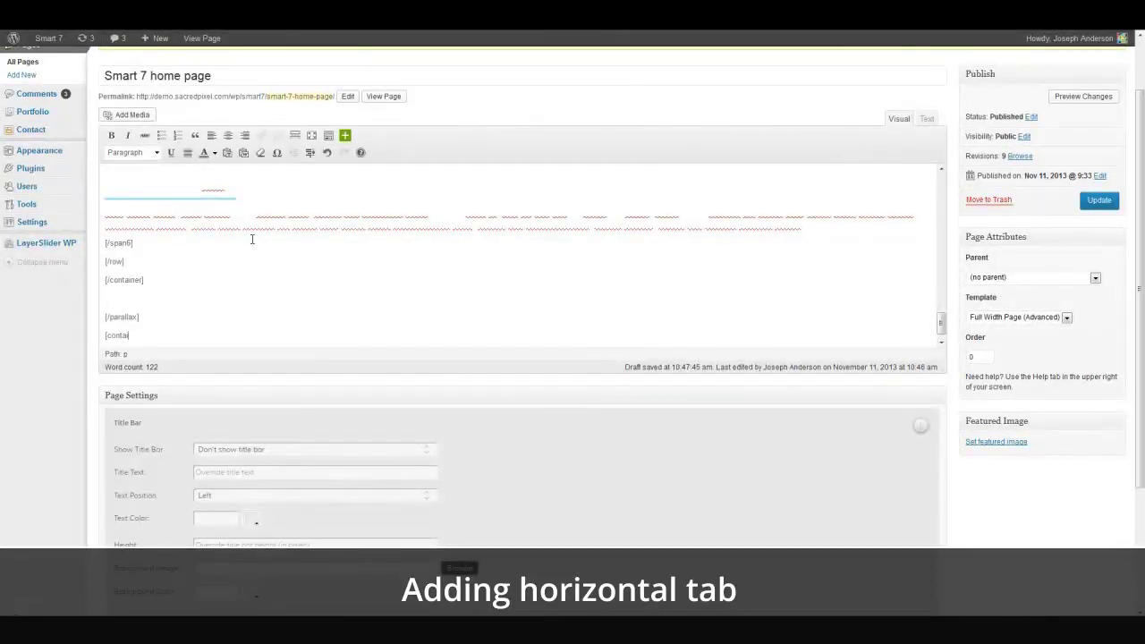
# Add [container], [row] and [span12] shortcodes on separate lines below [/parallax], leaving an empty line.
pyautogui.write(']')
pyautogui.press('Return')
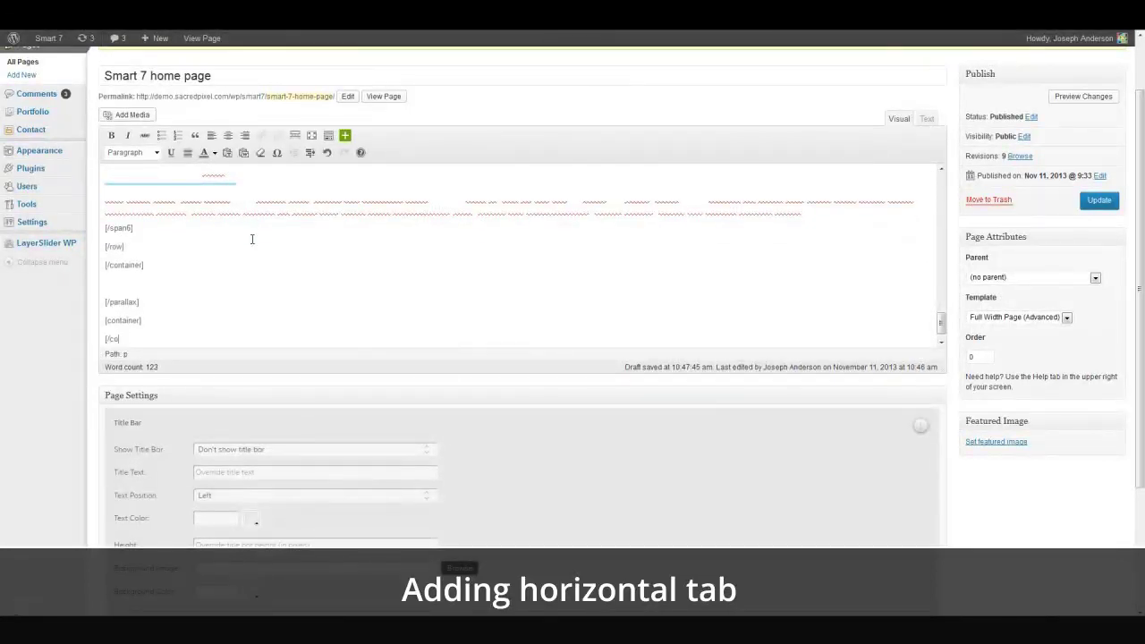
pyautogui.write('[/')
pyautogui.press('Return')
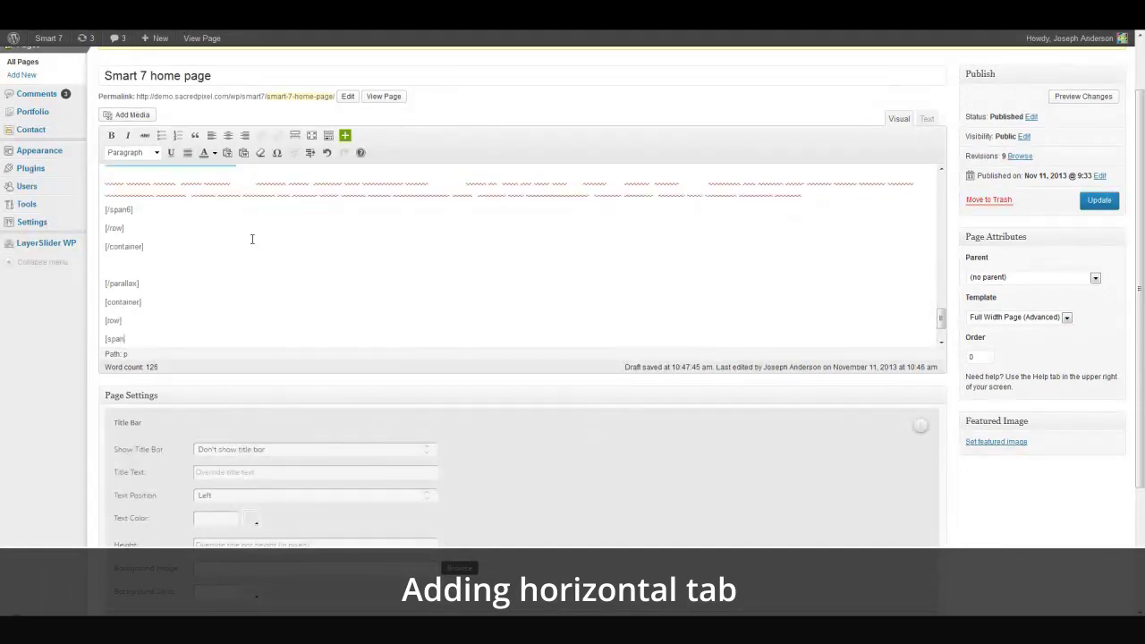
pyautogui.press('Return')
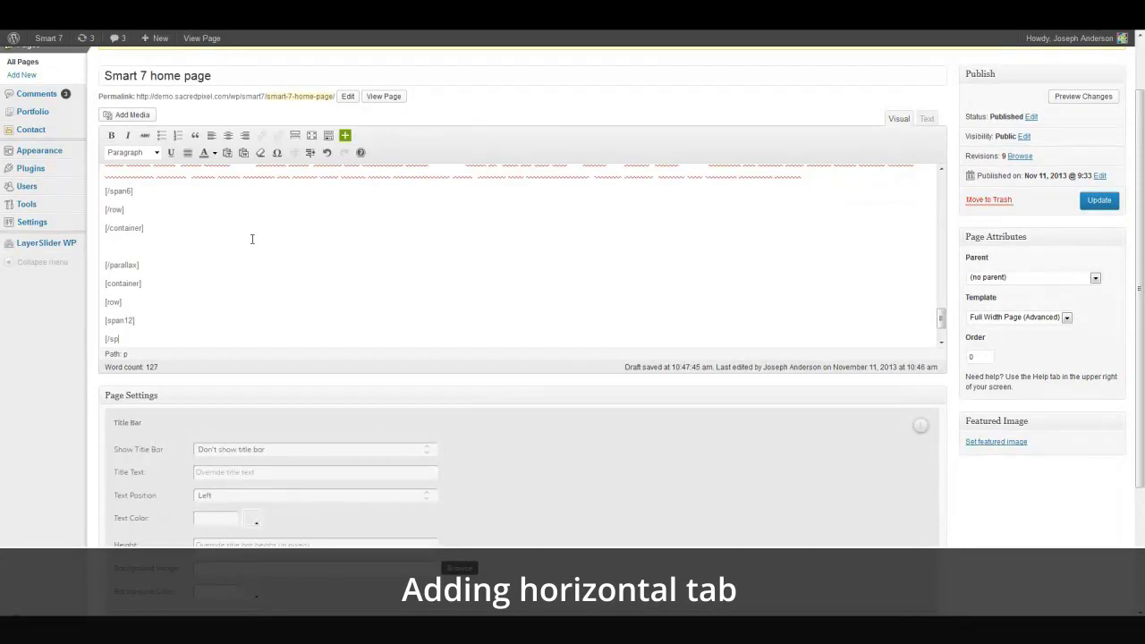
# Insert a Horizontal Tab Group shortcode from Tabs and Toggles into the span12 column.
pyautogui.click(345, 136)
pyautogui.moveTo(394, 153)
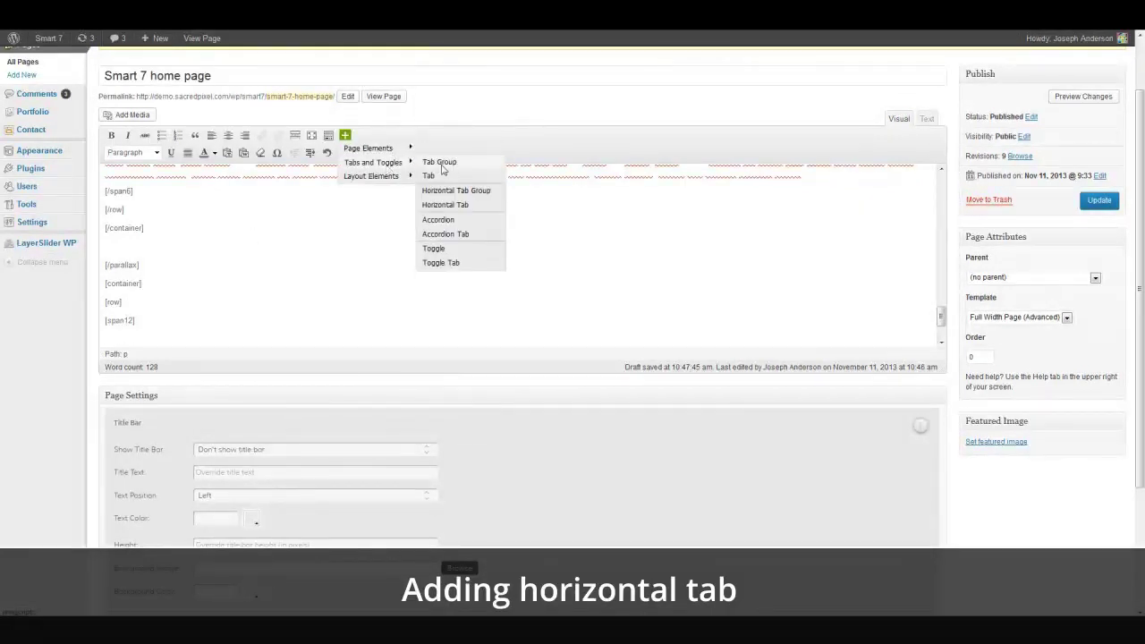
pyautogui.click(492, 191)
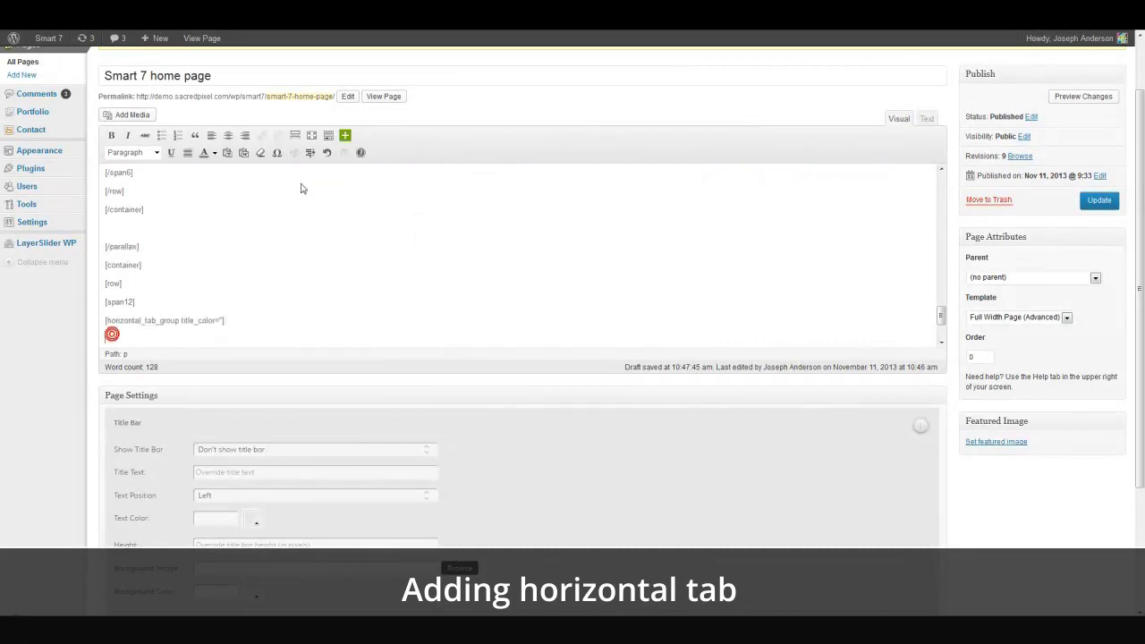
# Add a Horizontal Tab inside the group and retitle it 'Summery'.
pyautogui.click(346, 135)
pyautogui.moveTo(378, 169)
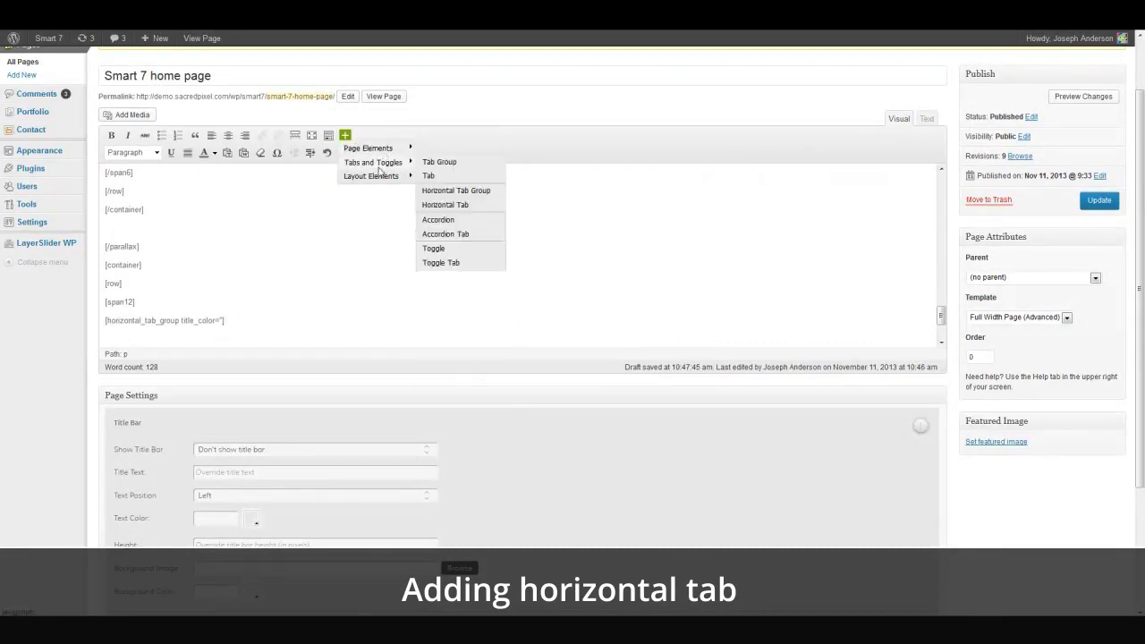
pyautogui.click(446, 204)
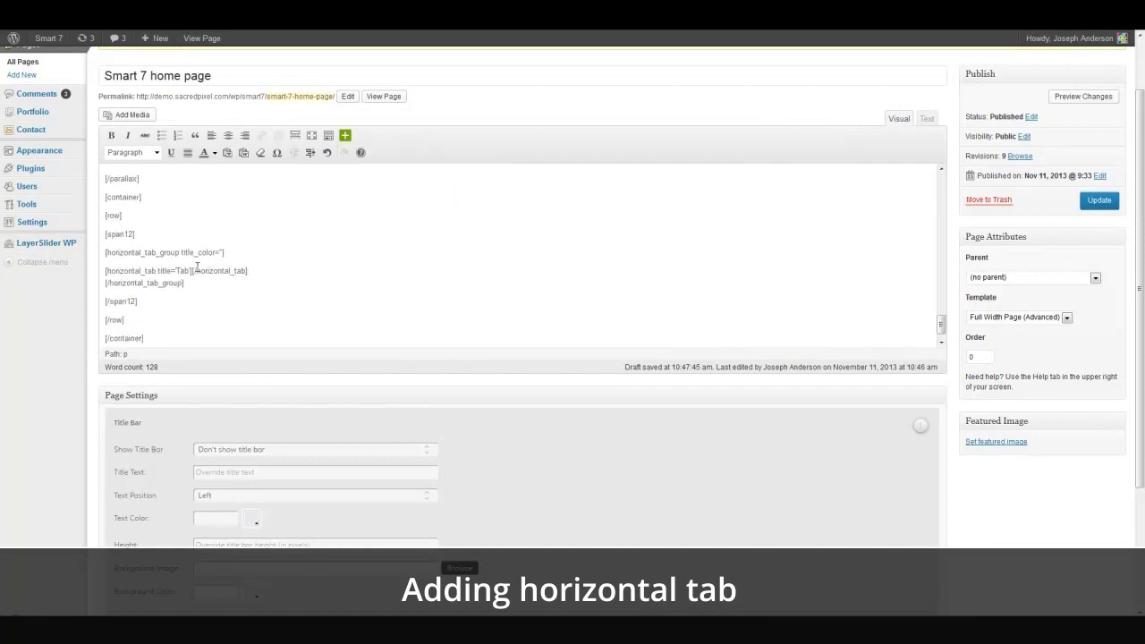
pyautogui.click(192, 270)
pyautogui.press('BackSpace')
pyautogui.press('BackSpace')
pyautogui.press('BackSpace')
pyautogui.write('Summery')
pyautogui.press('Return')
pyautogui.press('Return')
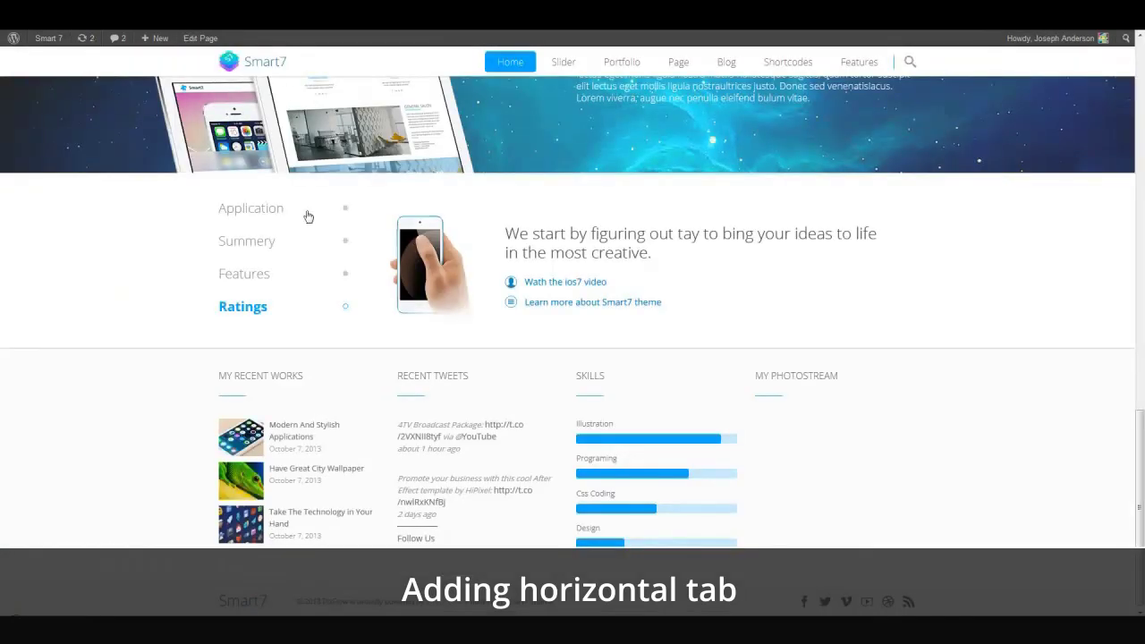
pyautogui.click(307, 215)
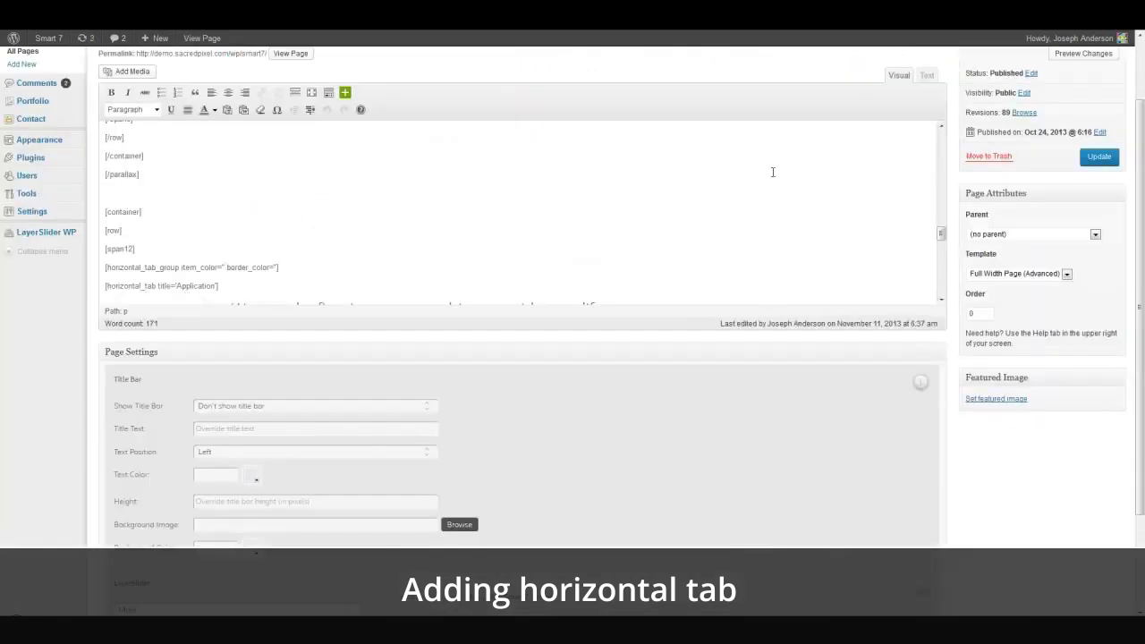
# Copy the S7 image-and-text block into the Summery tab and add a blank line after [/horizontal_tab].
pyautogui.scroll(-3, 774, 171)
pyautogui.rightClick(191, 226)
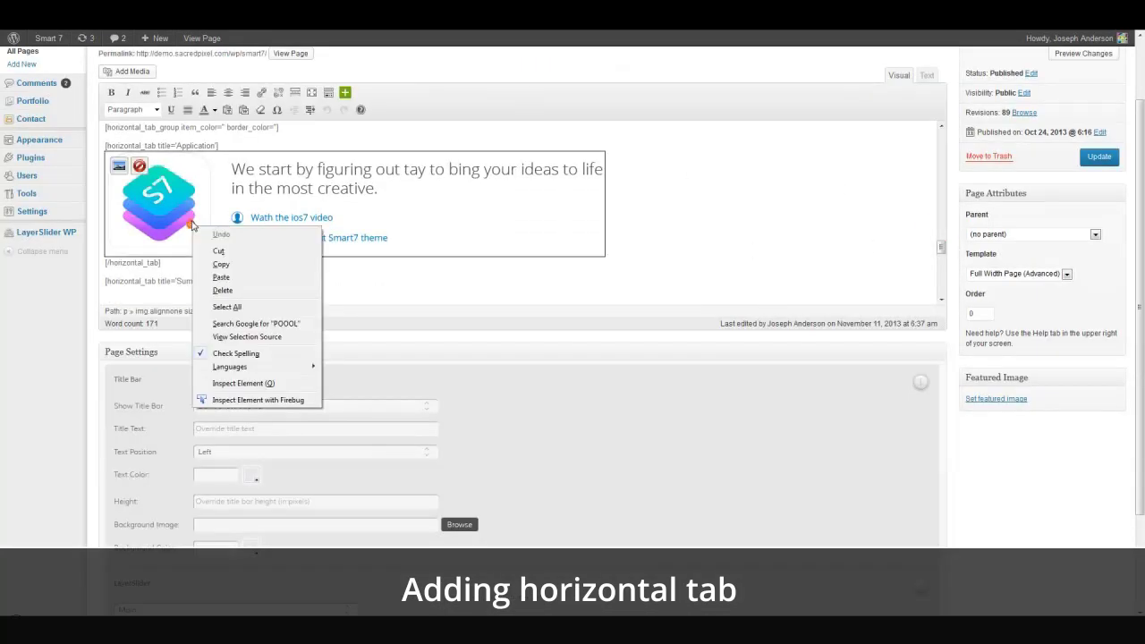
pyautogui.click(218, 265)
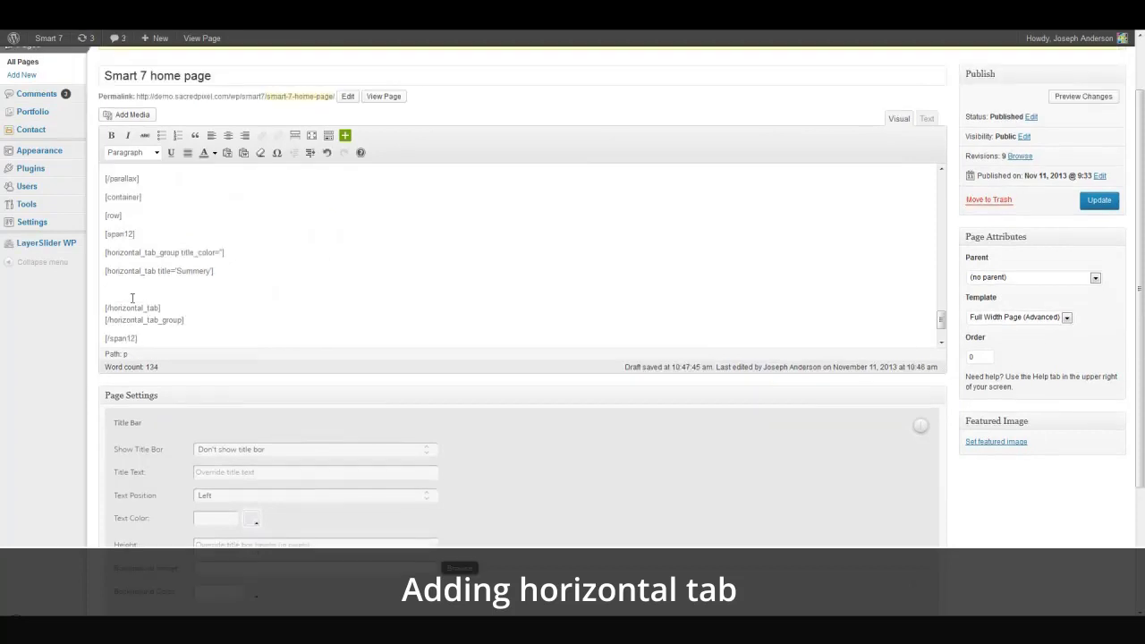
pyautogui.rightClick(130, 287)
pyautogui.click(175, 345)
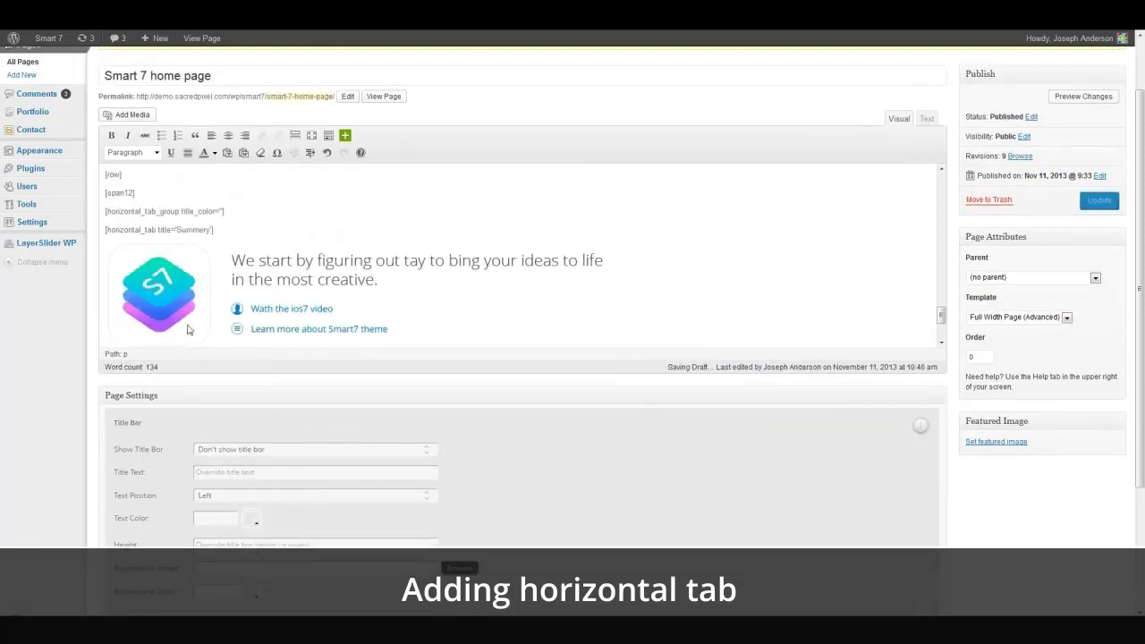
pyautogui.scroll(-3, 187, 330)
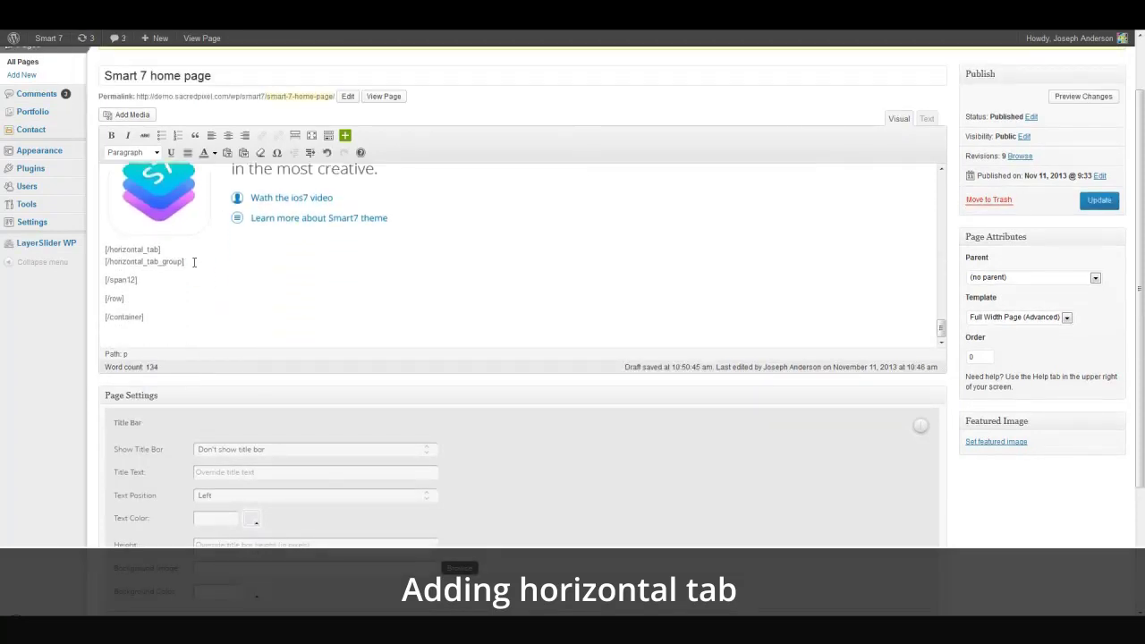
pyautogui.press('Return')
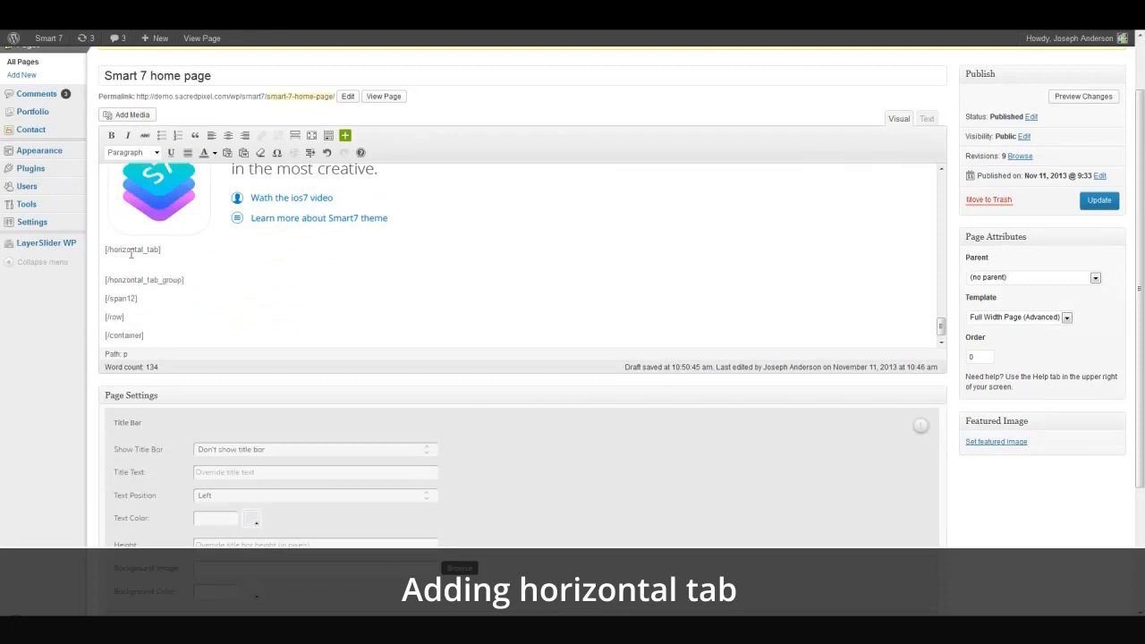
# Insert a second Horizontal Tab, rename 'Tab' to 'Application', and place the caret inside it.
pyautogui.click(345, 136)
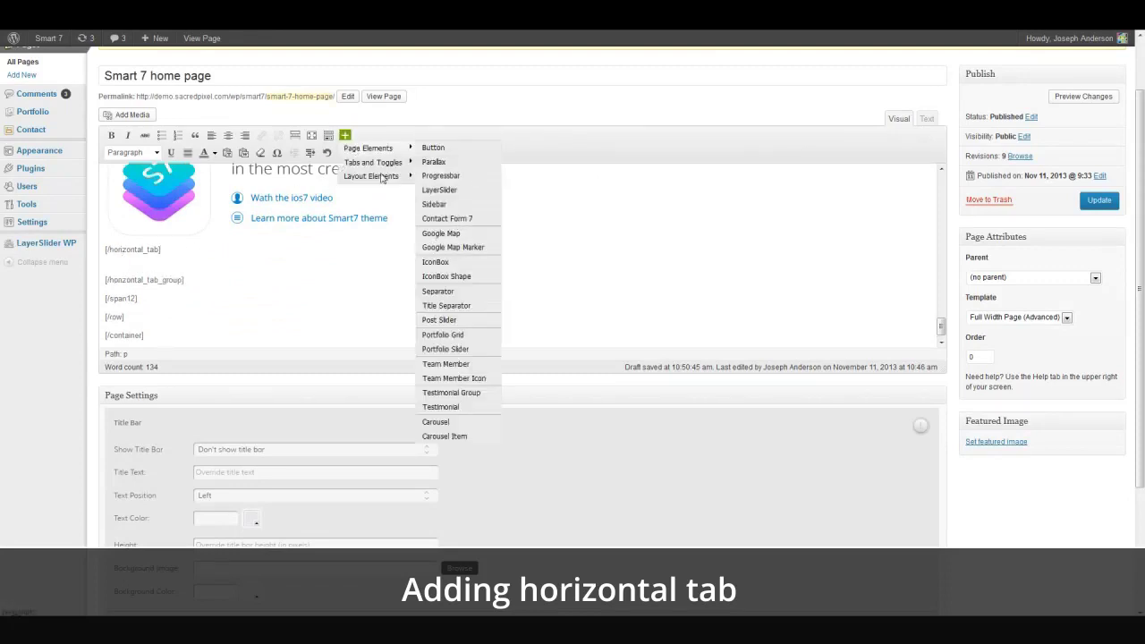
pyautogui.moveTo(385, 162)
pyautogui.click(465, 205)
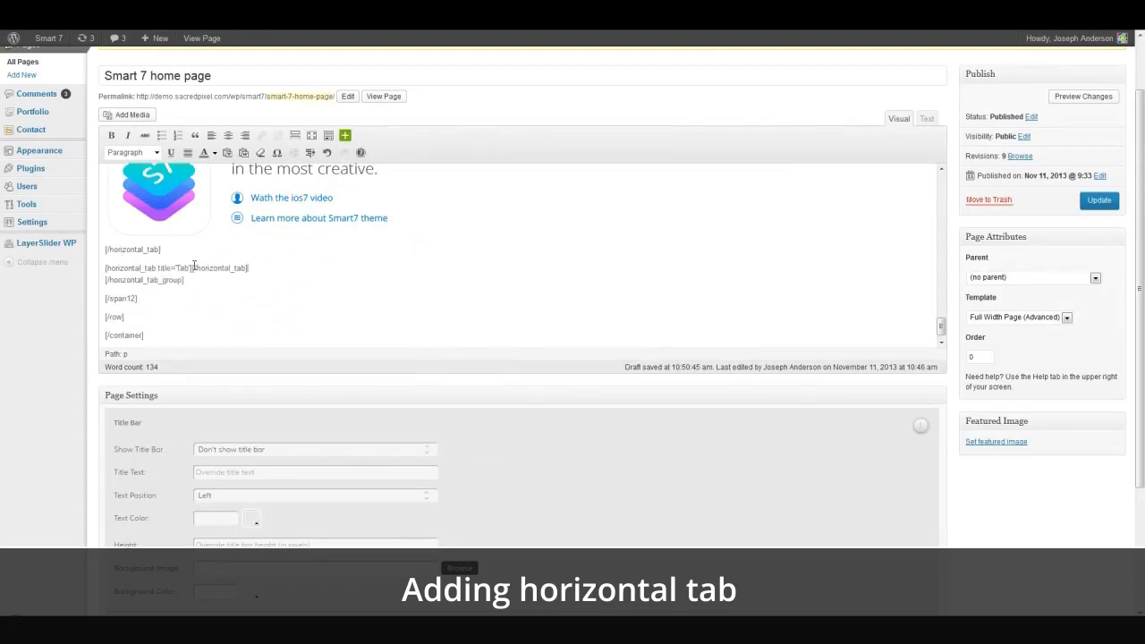
pyautogui.press('BackSpace')
pyautogui.press('BackSpace')
pyautogui.press('BackSpace')
pyautogui.write('Application')
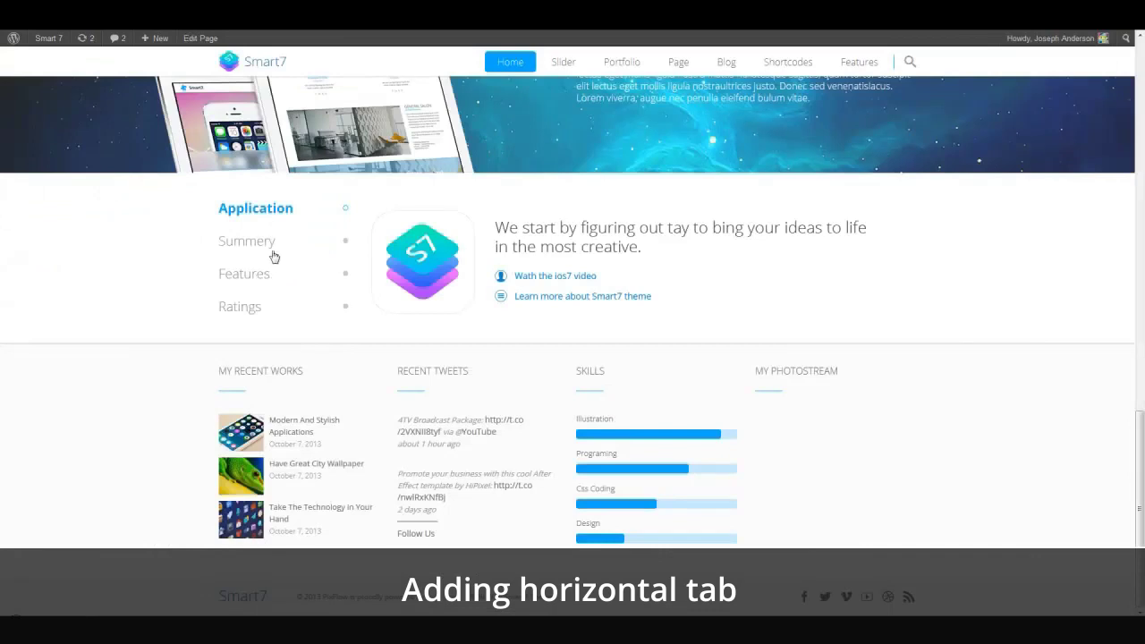
pyautogui.click(279, 244)
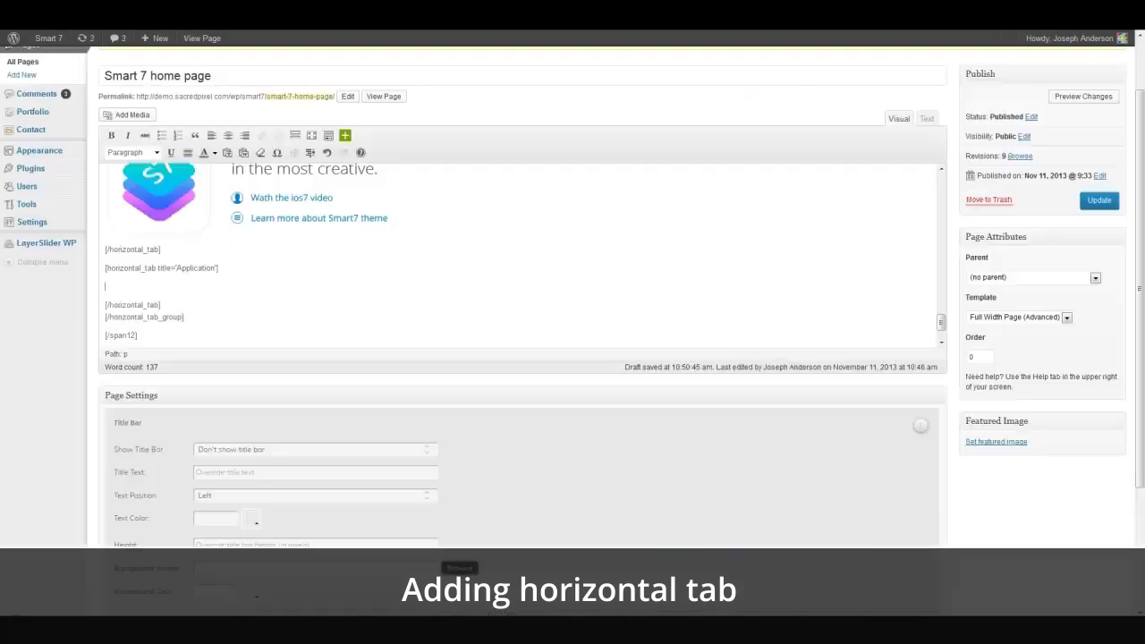
pyautogui.click(120, 288)
pyautogui.click(344, 135)
pyautogui.moveTo(365, 149)
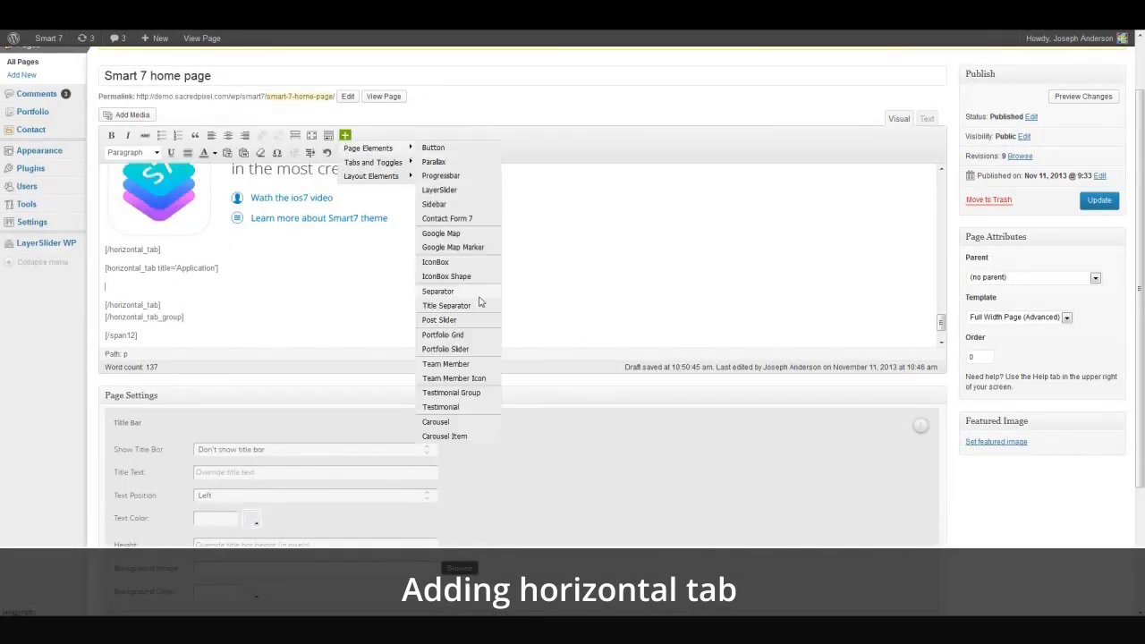
# Add a Testimonial with the author's name and the pasted 'Give thanks for what you are now…' comment.
pyautogui.click(456, 407)
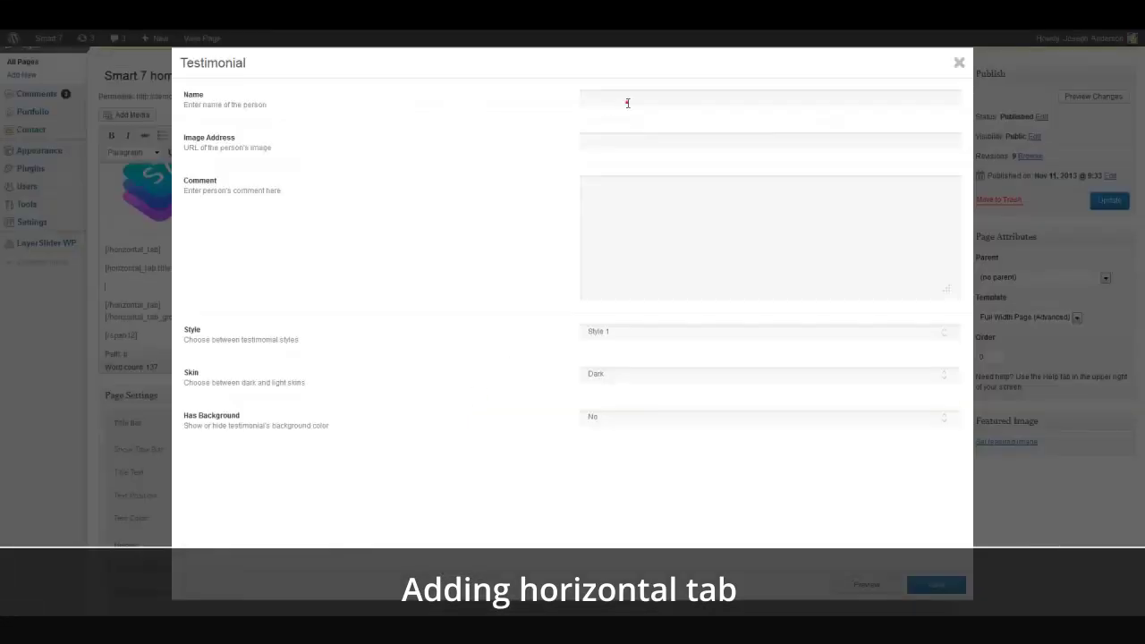
pyautogui.write('Melina Jenkins')
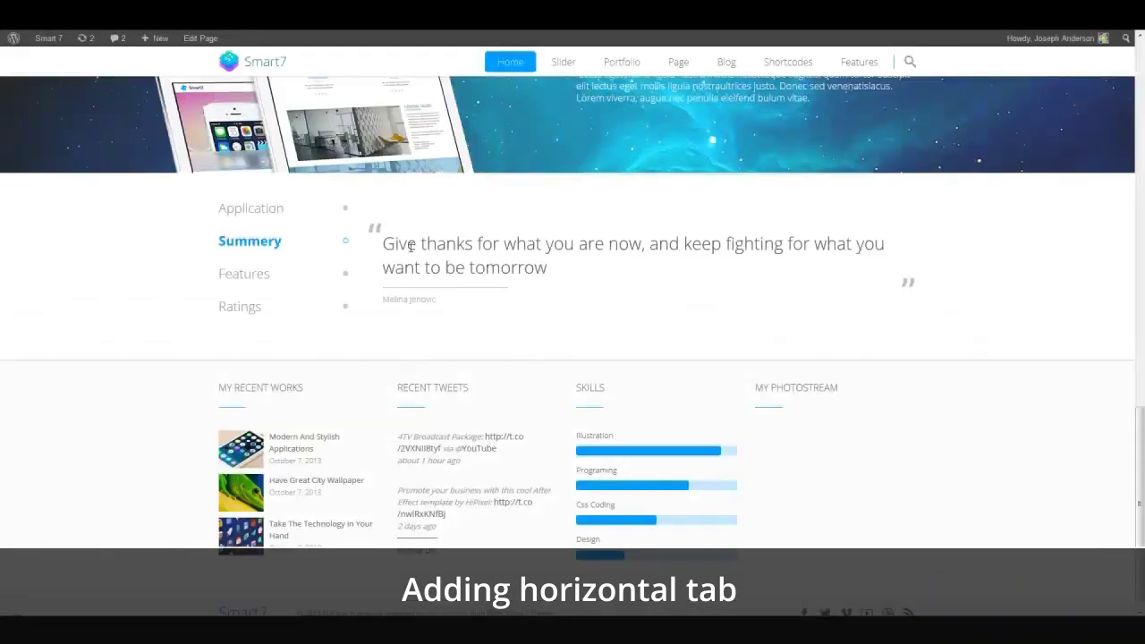
pyautogui.moveTo(384, 243); pyautogui.dragTo(547, 271)
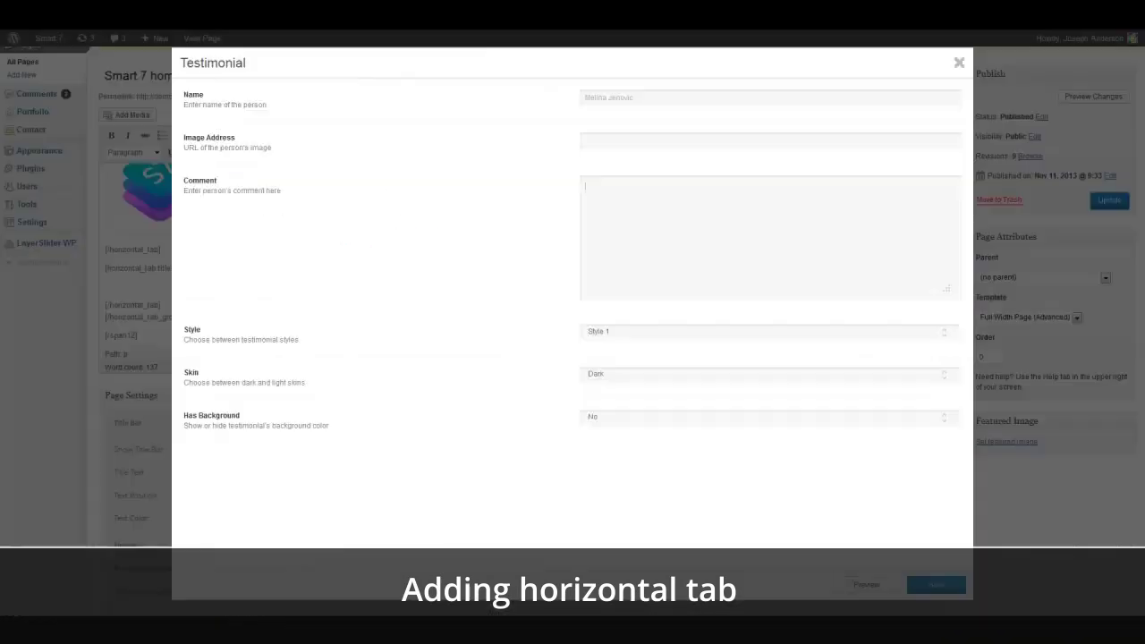
pyautogui.click(609, 210)
pyautogui.hotkey('ctrl', 'v')
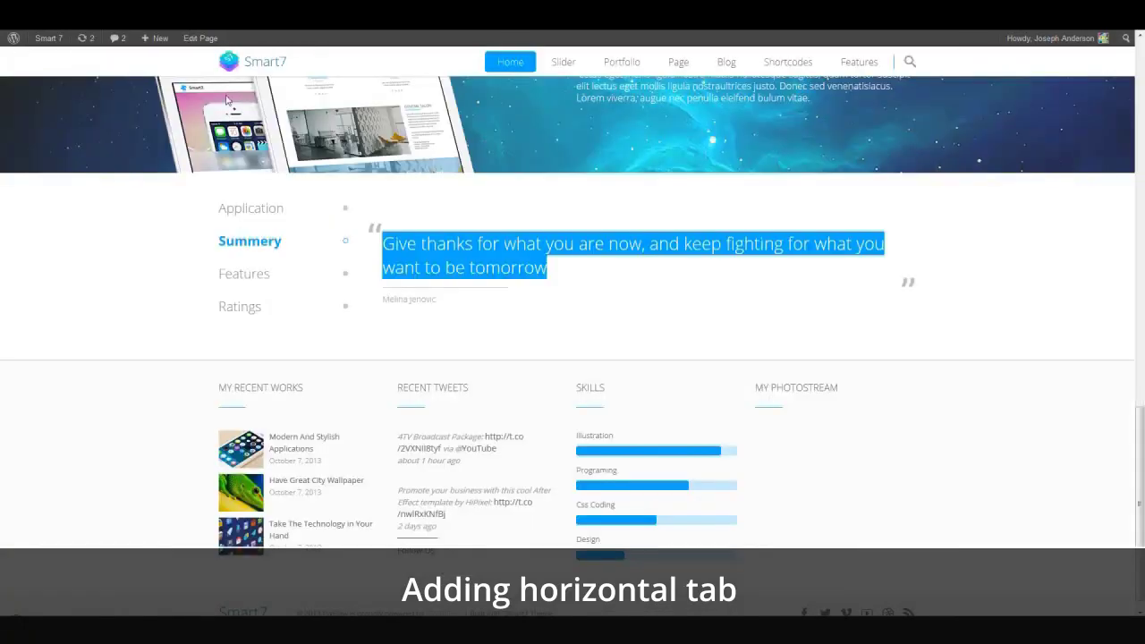
pyautogui.click(260, 271)
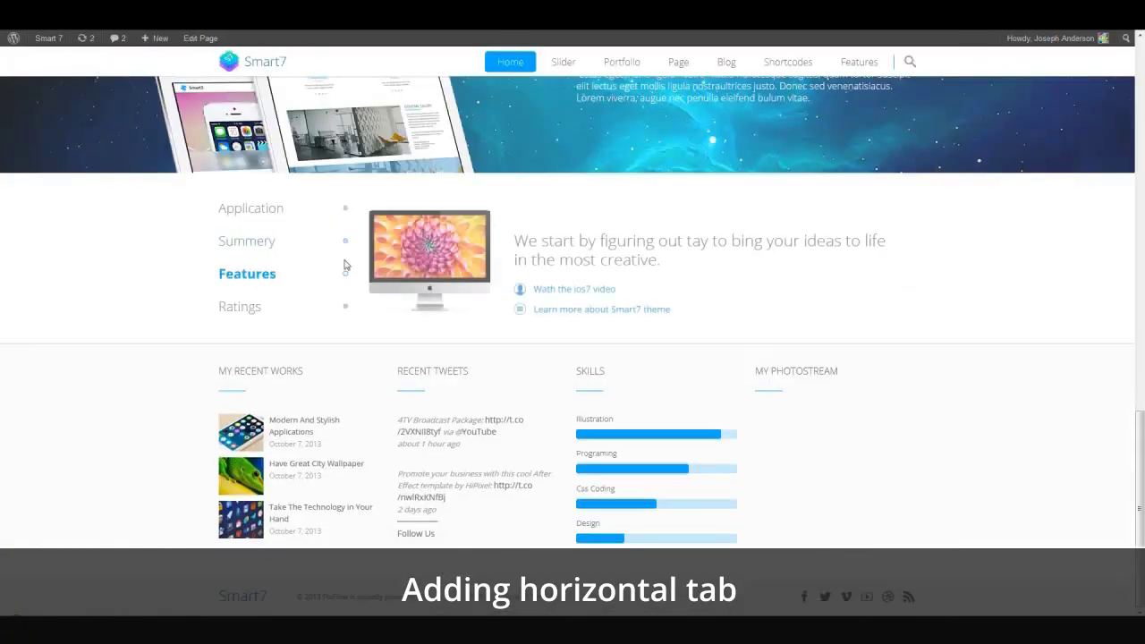
pyautogui.click(256, 307)
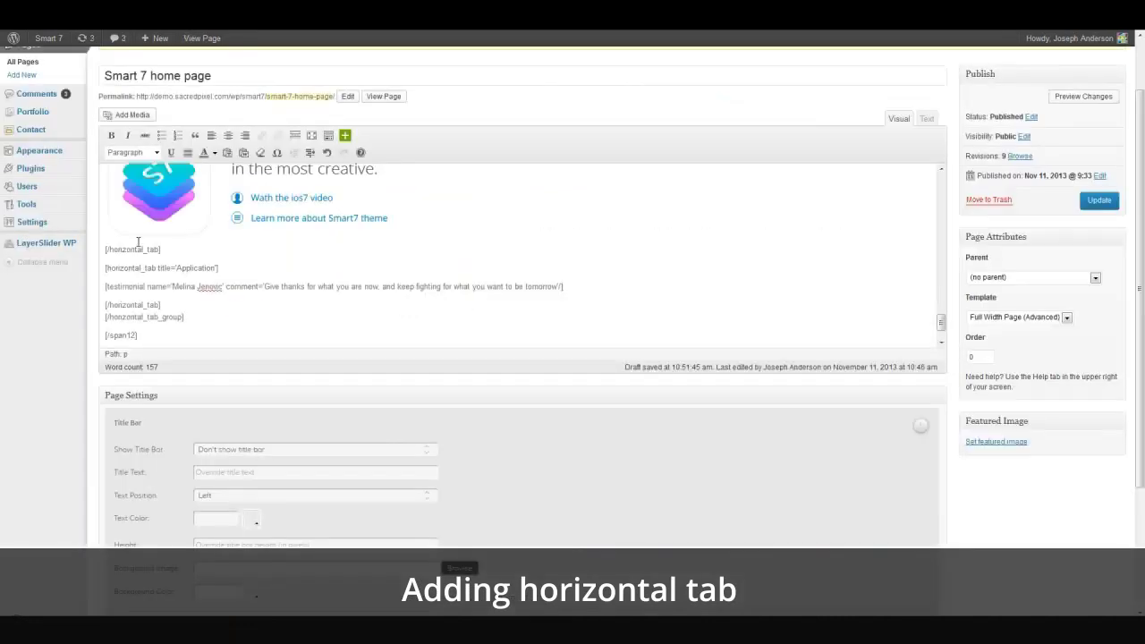
# Review the tab shortcodes in the editor, then update the Smart 7 home page and view it live.
pyautogui.scroll(3, 156, 248)
pyautogui.moveTo(104, 256); pyautogui.dragTo(180, 258)
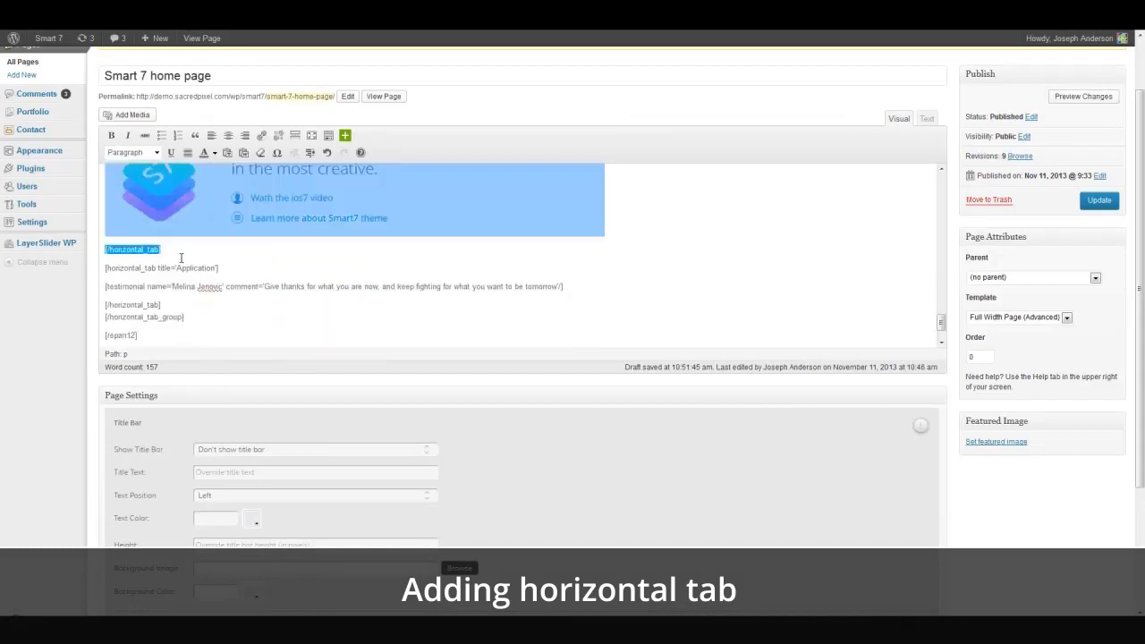
pyautogui.click(180, 299)
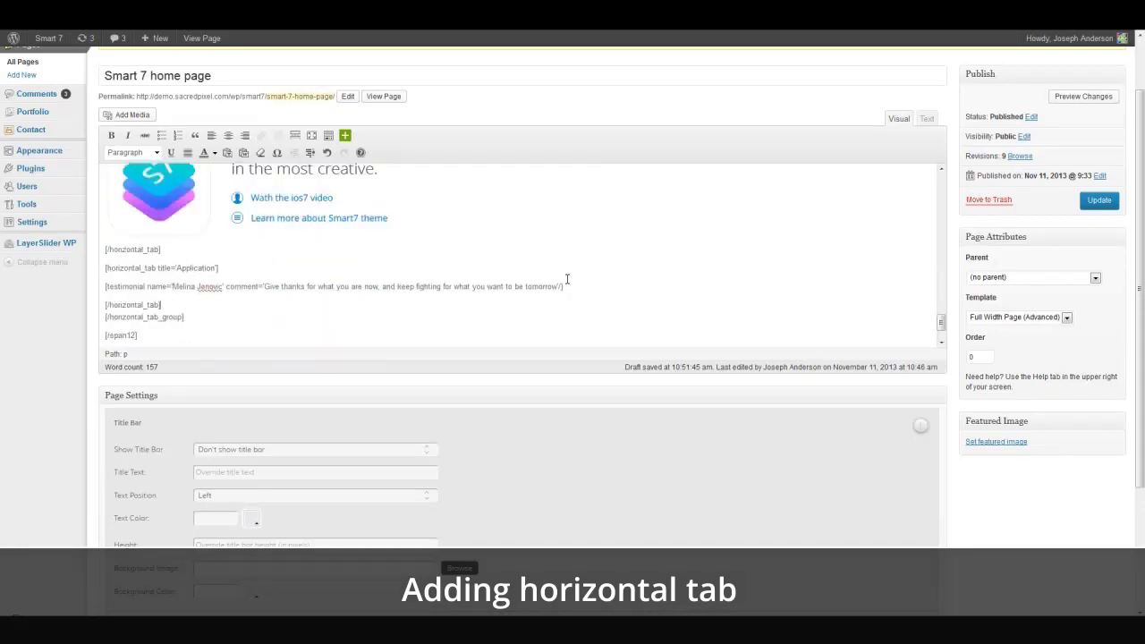
pyautogui.scroll(2, 238, 312)
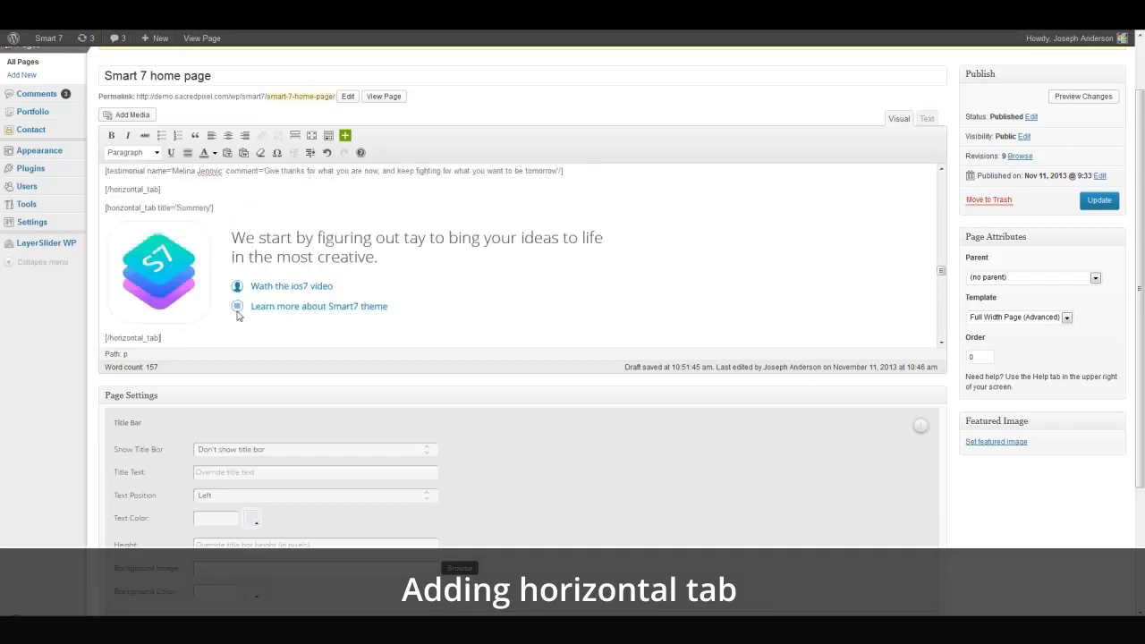
pyautogui.scroll(1, 152, 204)
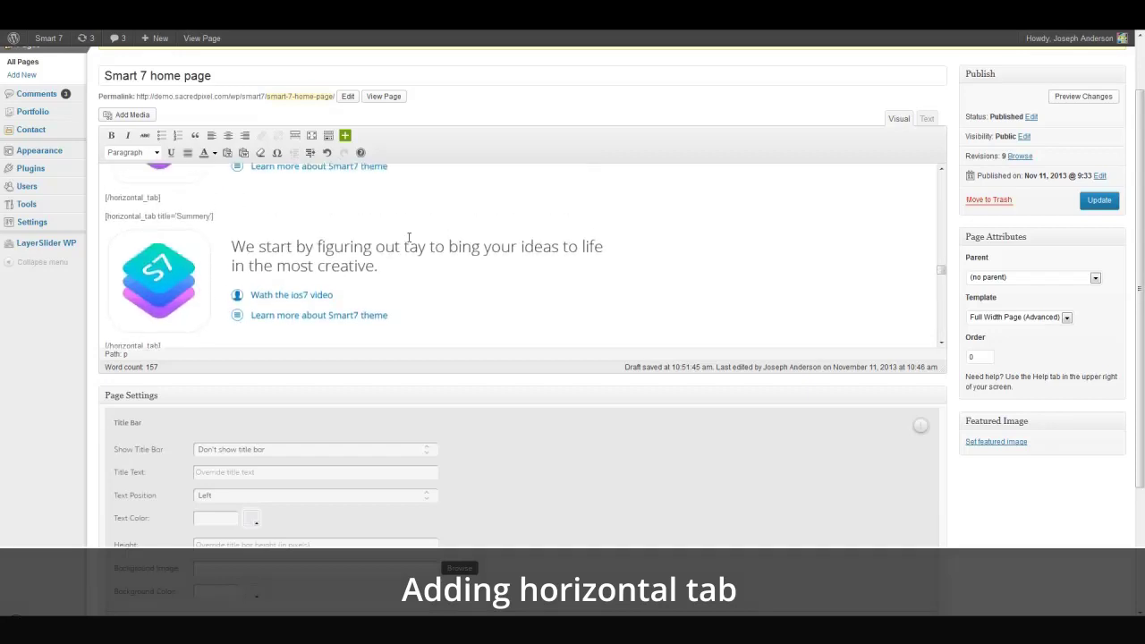
pyautogui.scroll(-1, 152, 204)
pyautogui.click(1100, 200)
pyautogui.click(1106, 222)
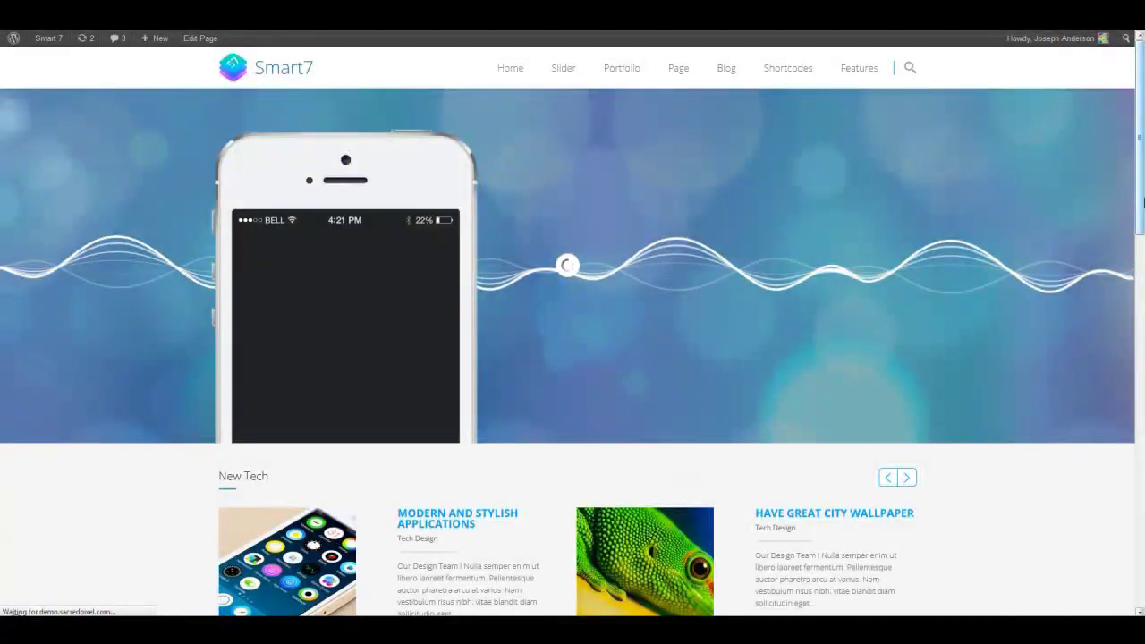
# On the live page, scroll to the tab group and switch between the Summery and Application tabs.
pyautogui.moveTo(1143, 192); pyautogui.dragTo(1143, 545)
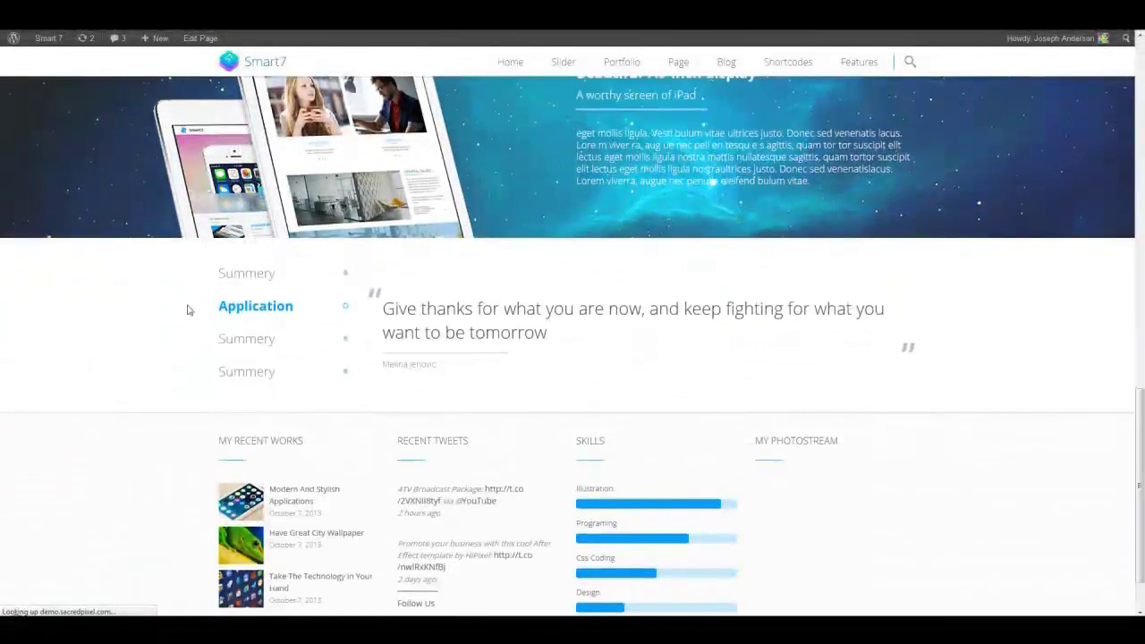
pyautogui.click(244, 285)
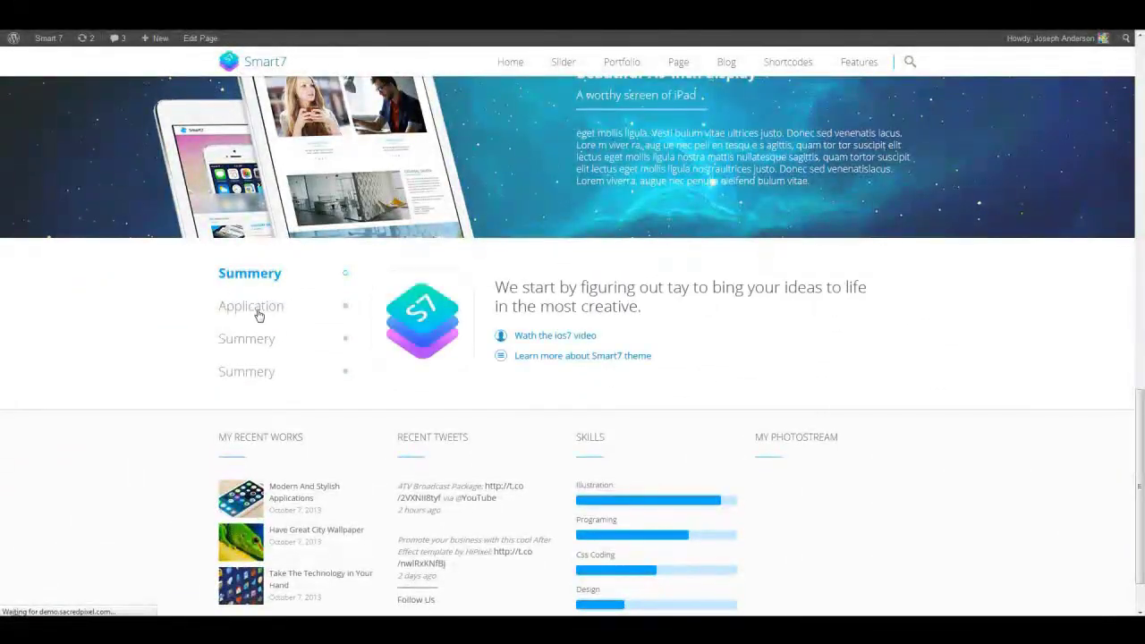
pyautogui.click(257, 312)
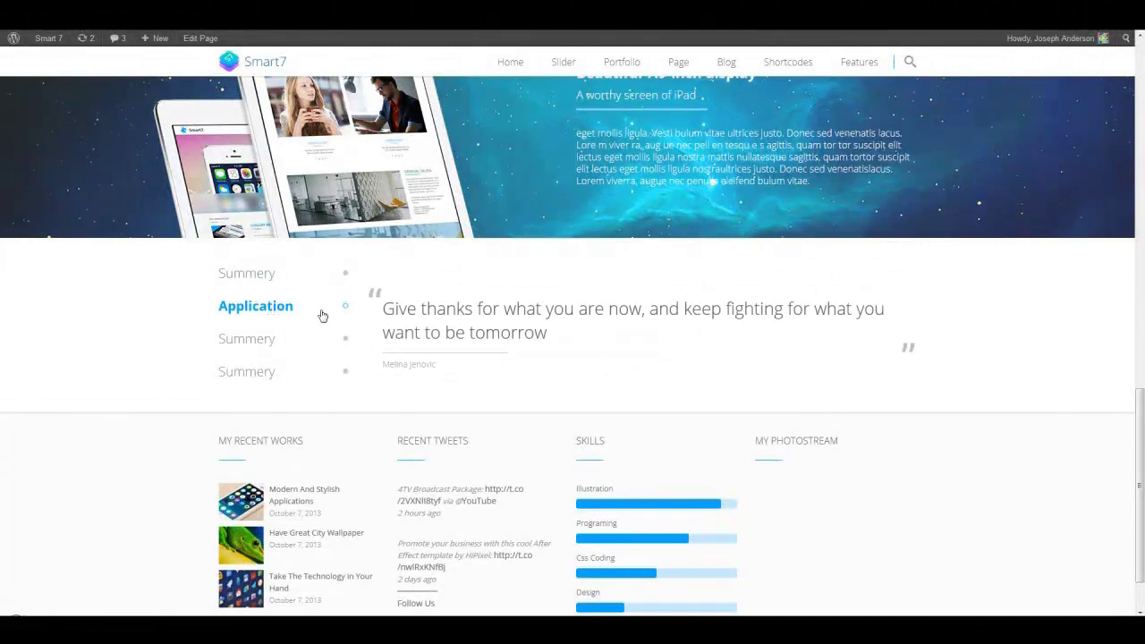
pyautogui.moveTo(1142, 501); pyautogui.dragTo(1142, 389)
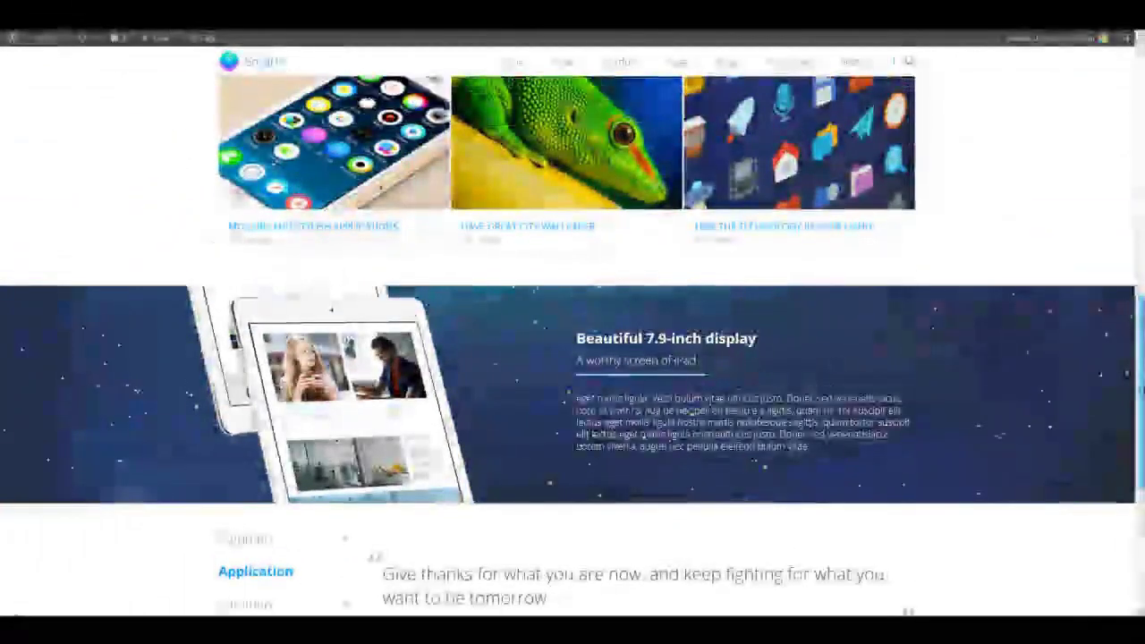